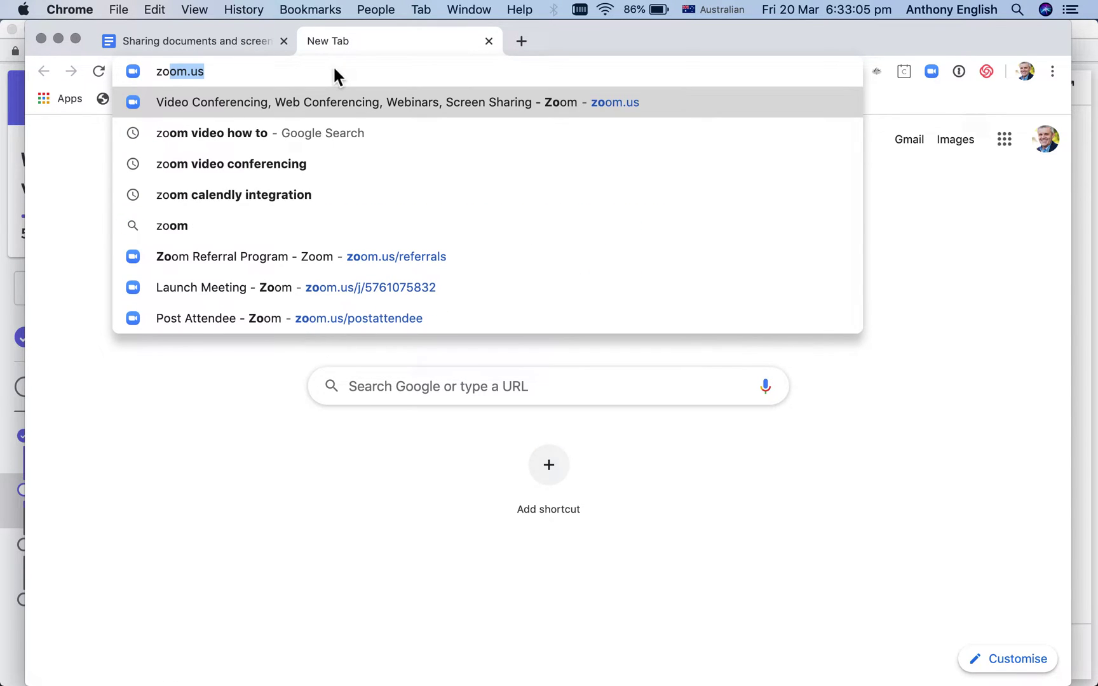
Go to zoom.us in the new Chrome tab.
key("Return")
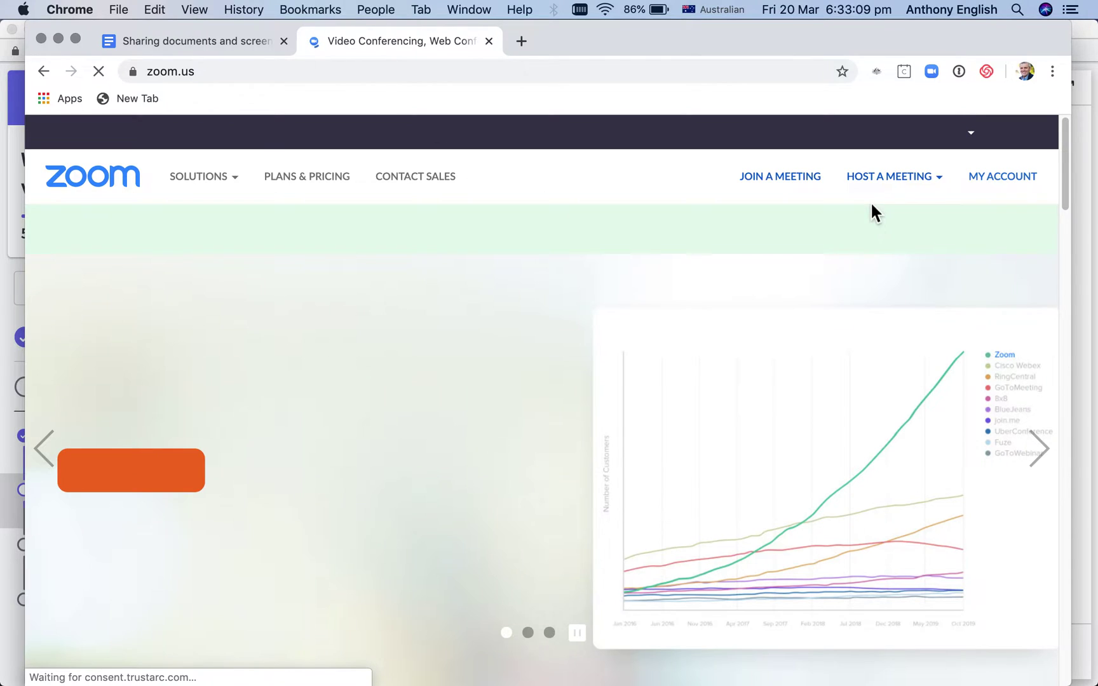
Host a new Zoom meeting from zoom.us with video on.
left_click(932, 187)
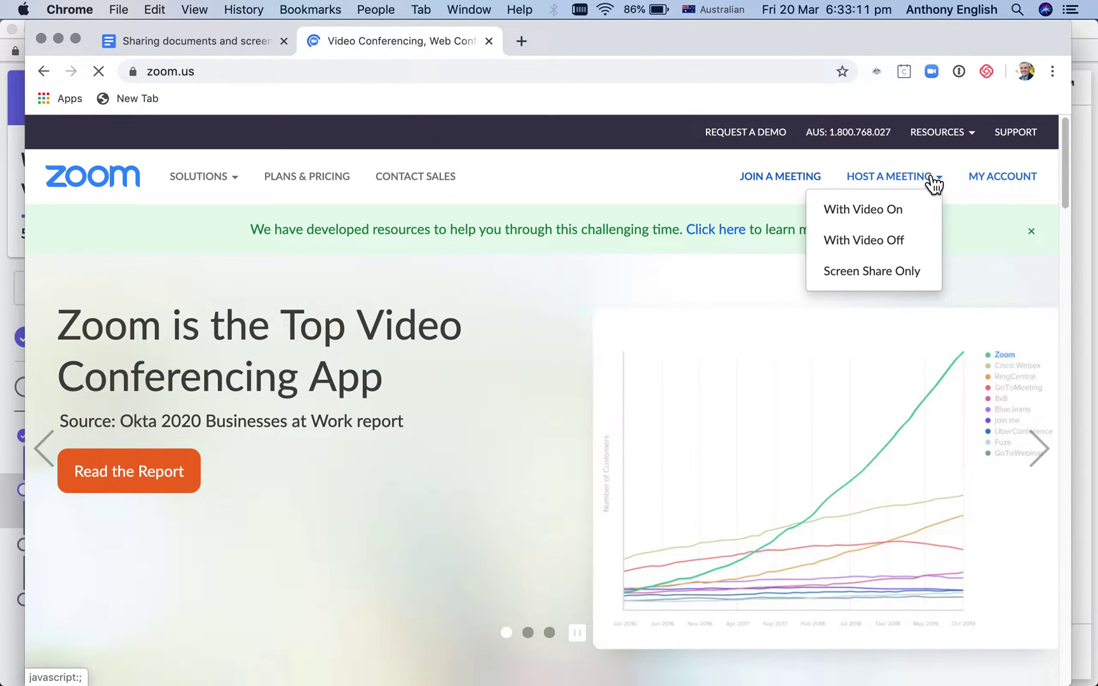
left_click(894, 220)
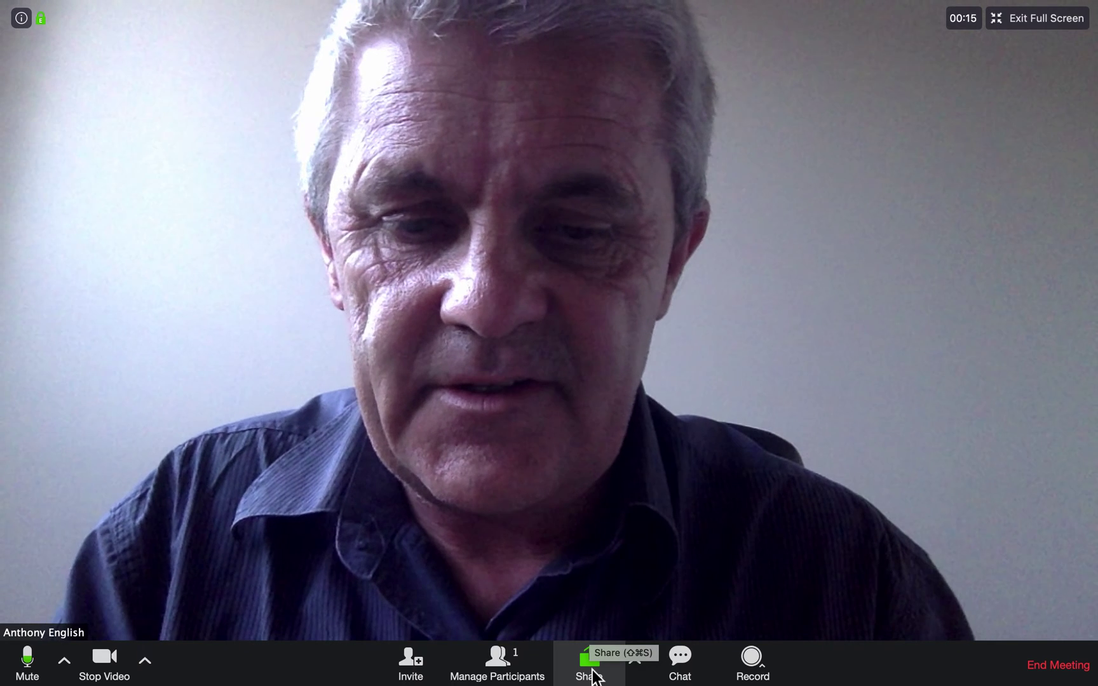
Share the 'Google Chrome - Launch Meeting' window with the meeting.
left_click(591, 661)
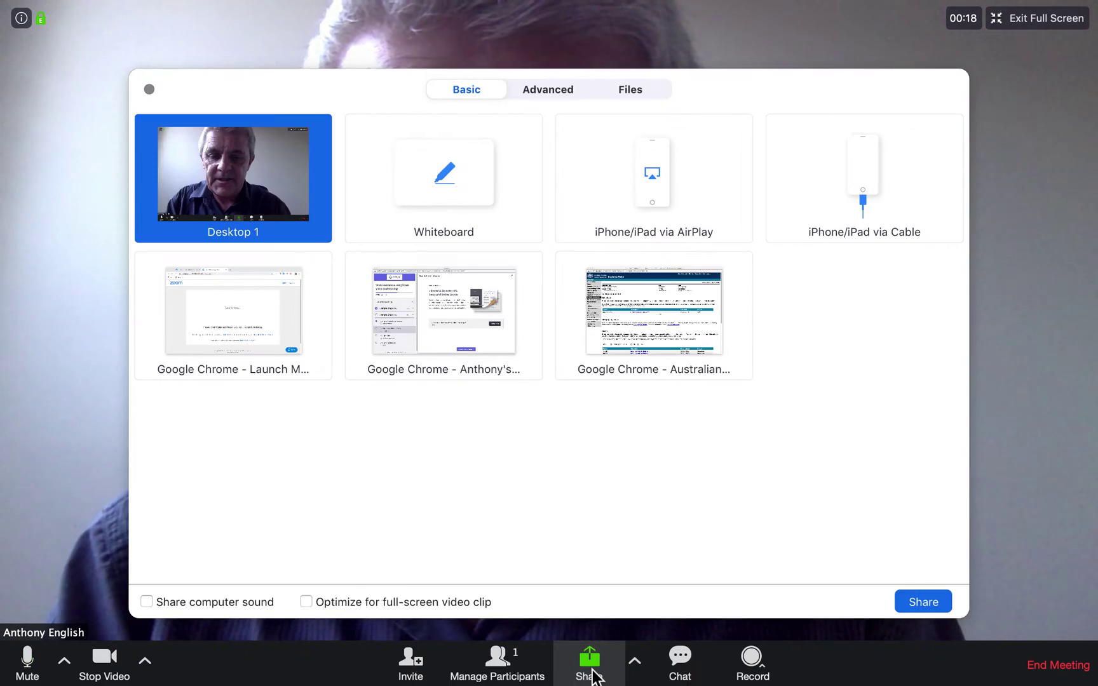
left_click(214, 322)
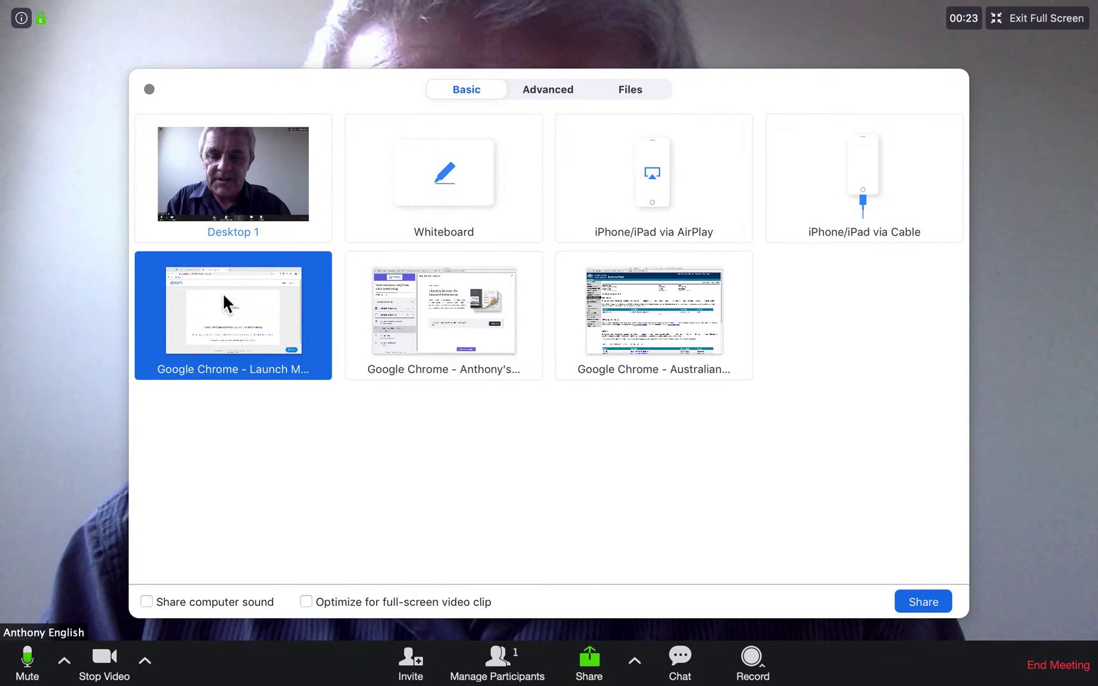
left_click(919, 602)
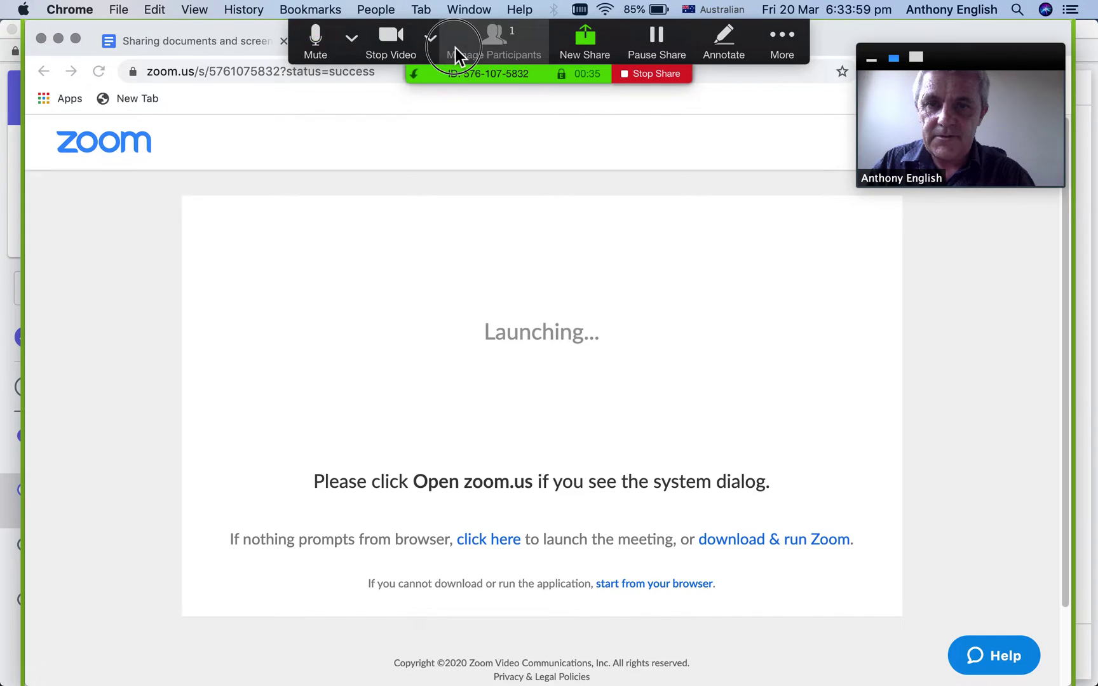
Move the sharing controls aside and switch to the Google Doc tab.
left_click_drag(455, 48, 407, 270)
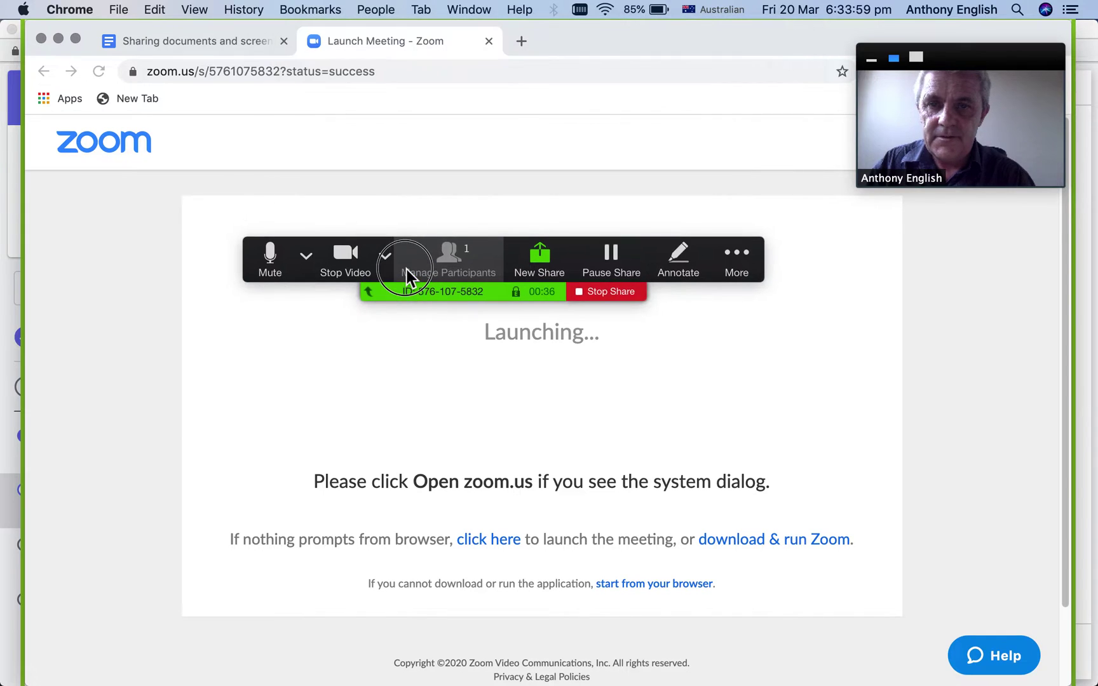
left_click(191, 44)
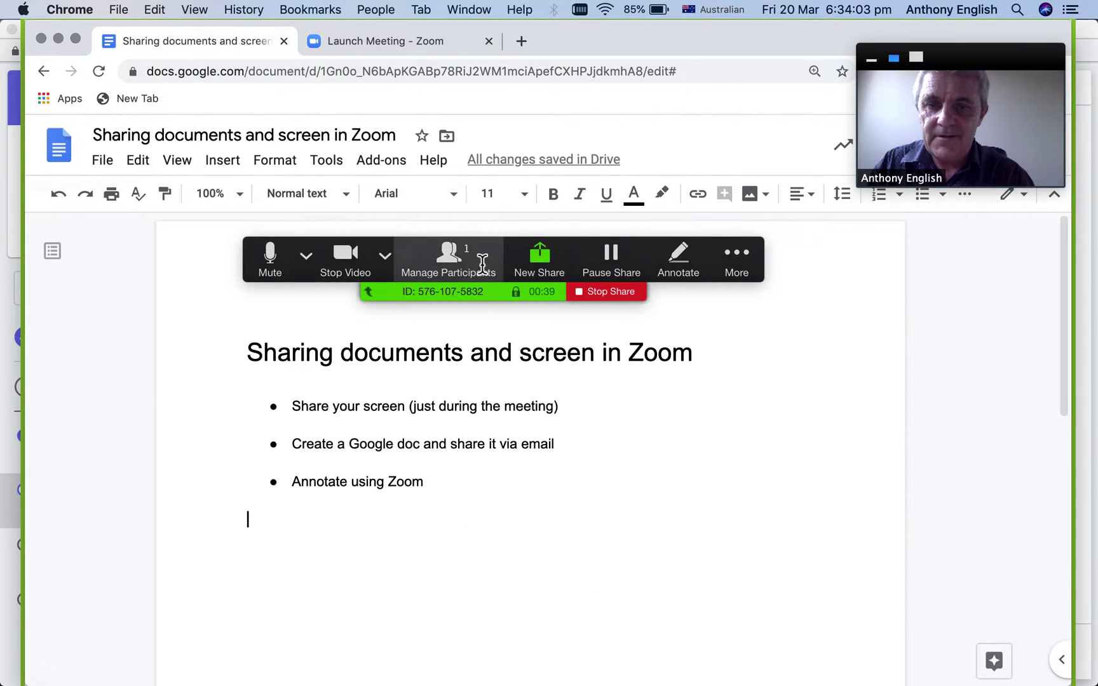
left_click_drag(528, 258, 691, 31)
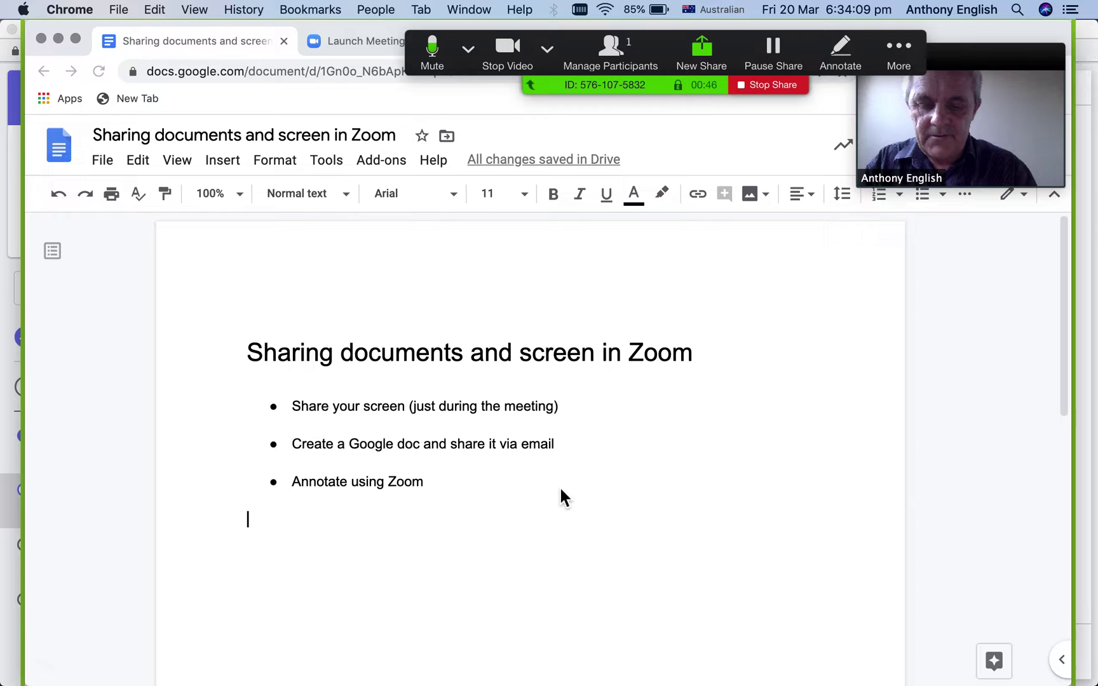
Add the sub-bullet 'People can see my screen' under 'Share your screen'.
left_click(501, 545)
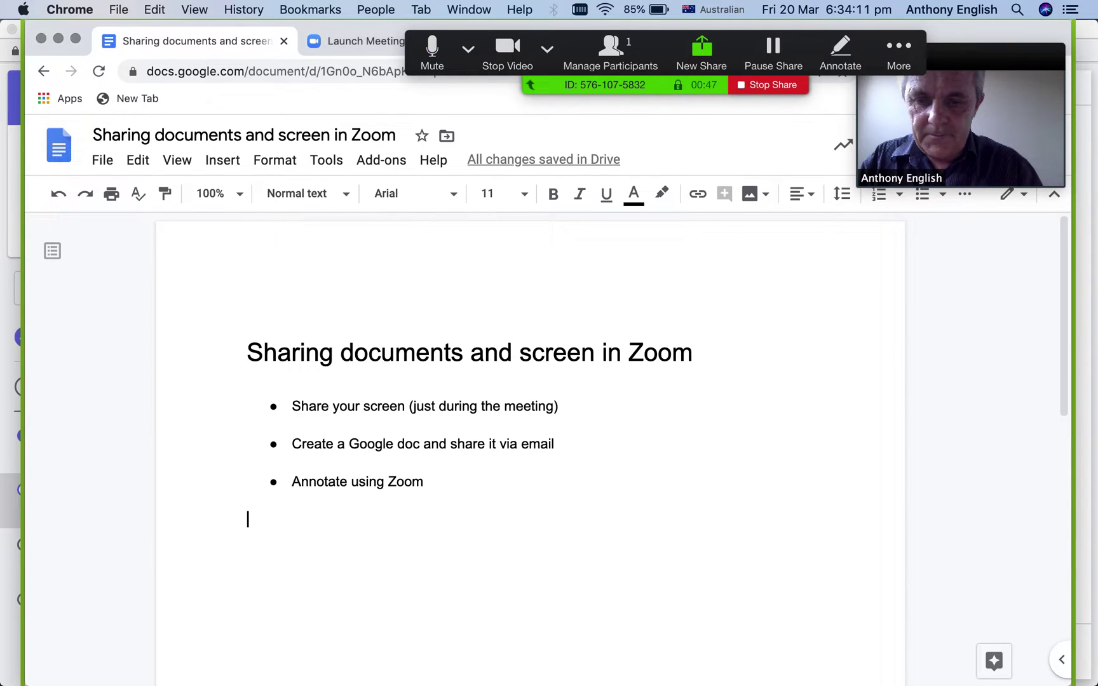
type("P")
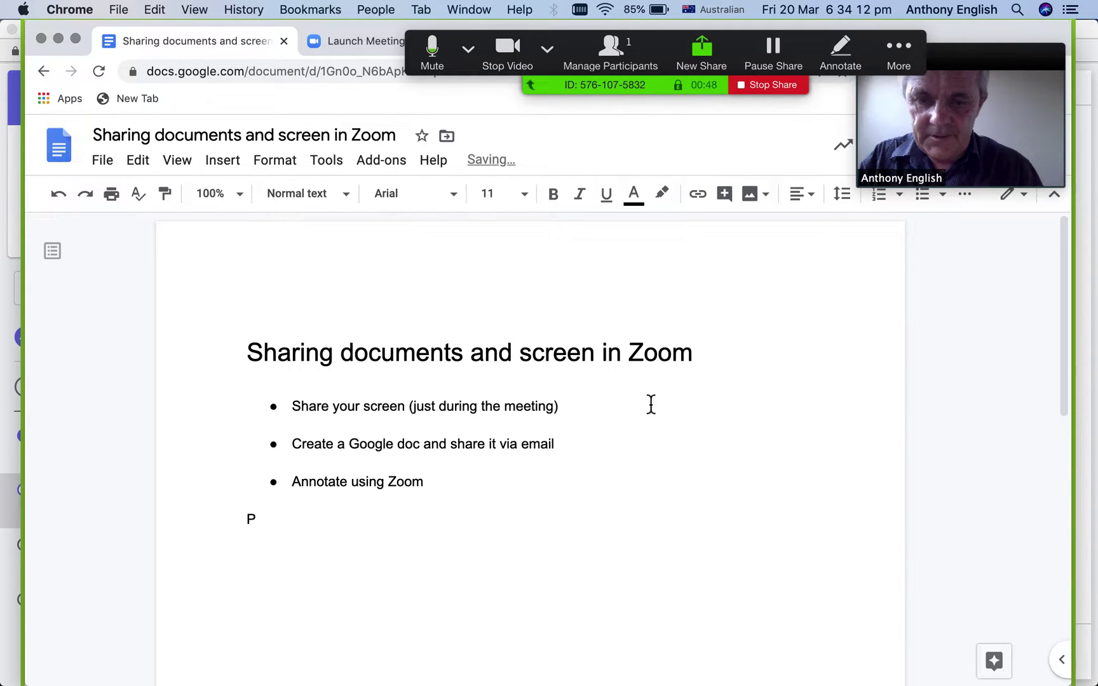
left_click(597, 412)
key("Return")
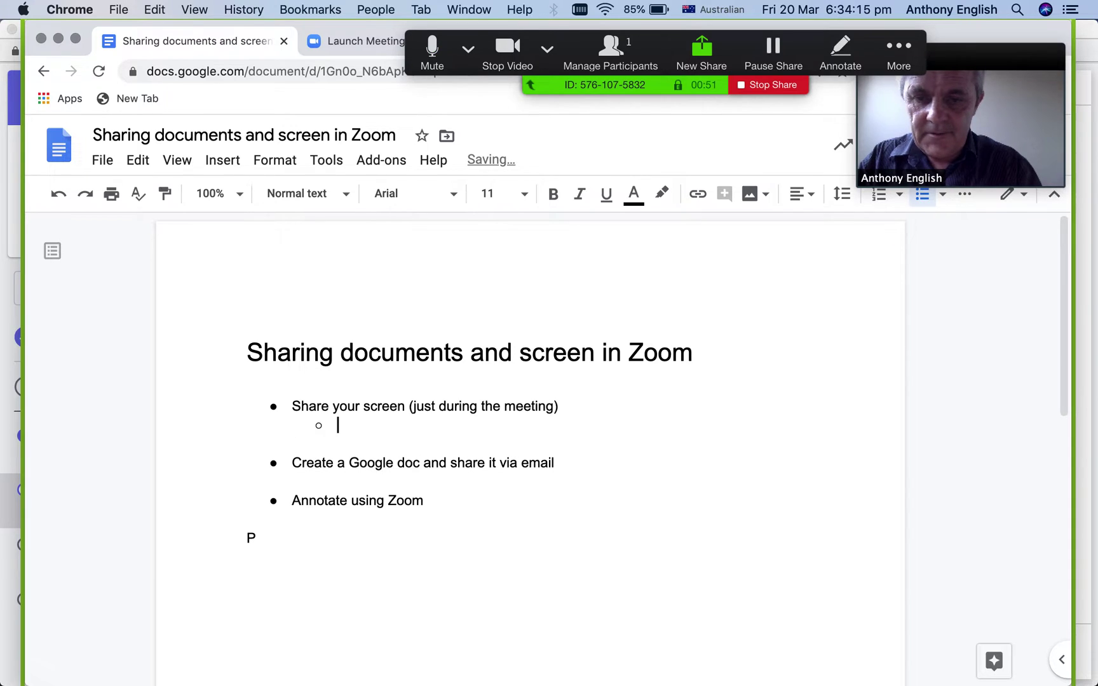
type("People ")
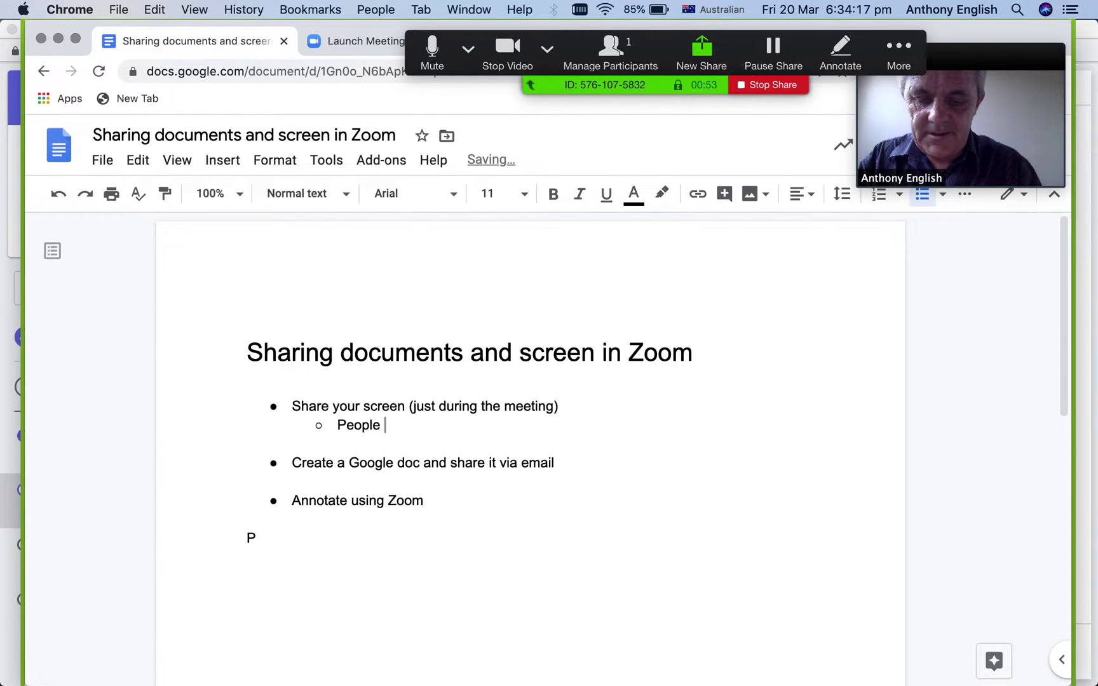
type("can see my screen")
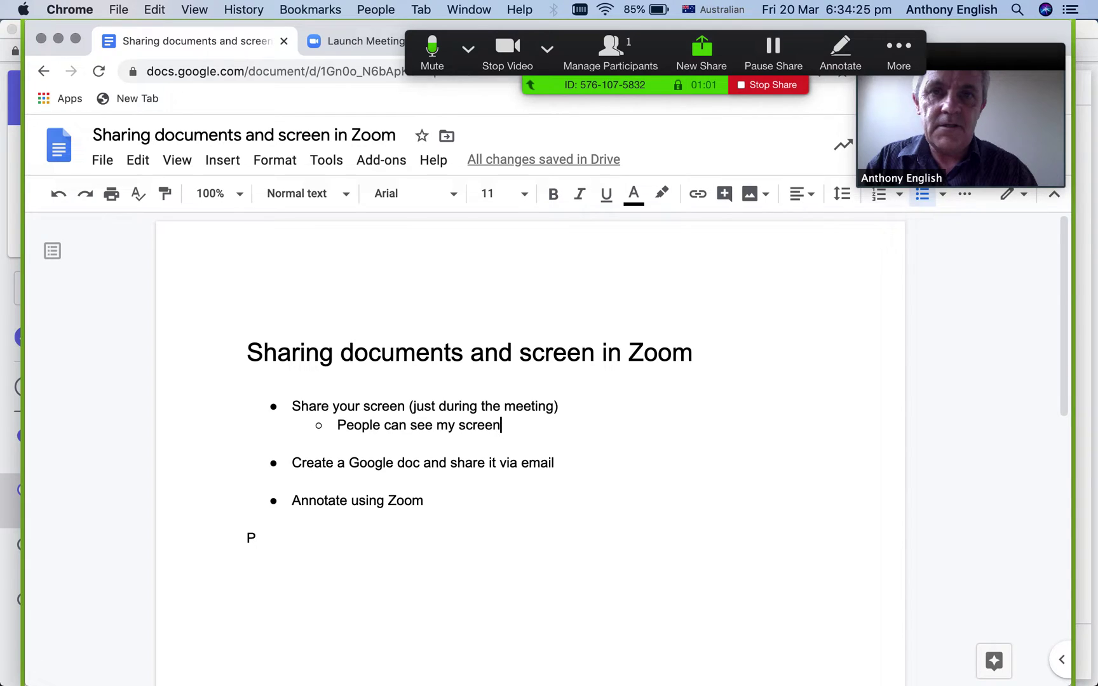
Pause, resume, then stop the current screen share.
left_click(778, 61)
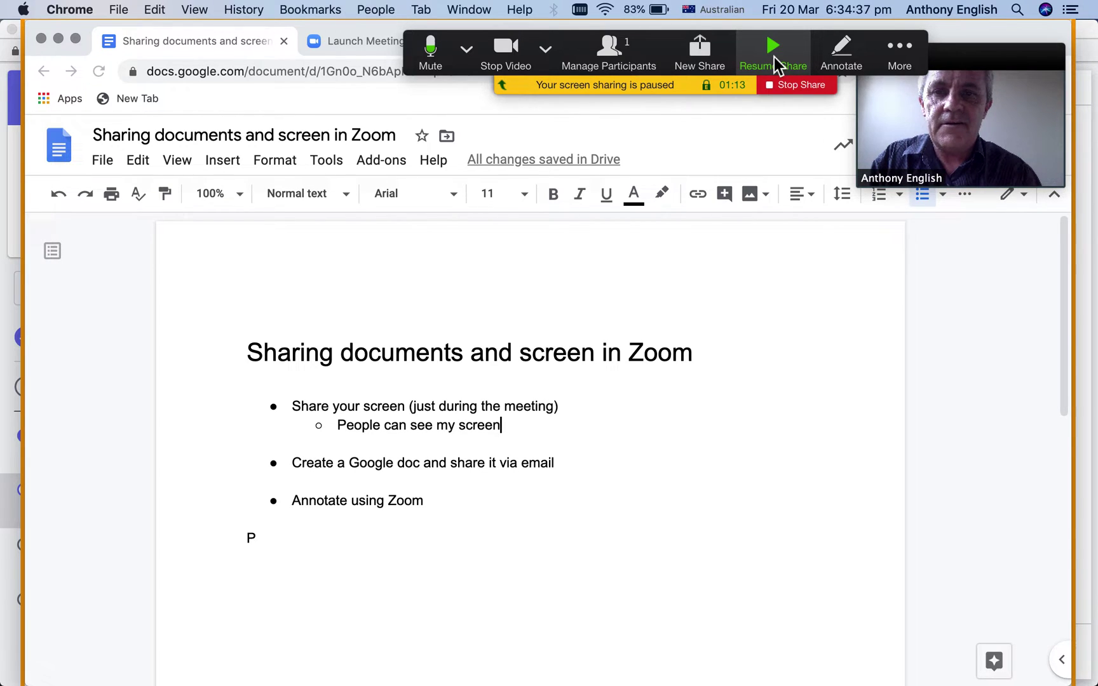
left_click(773, 50)
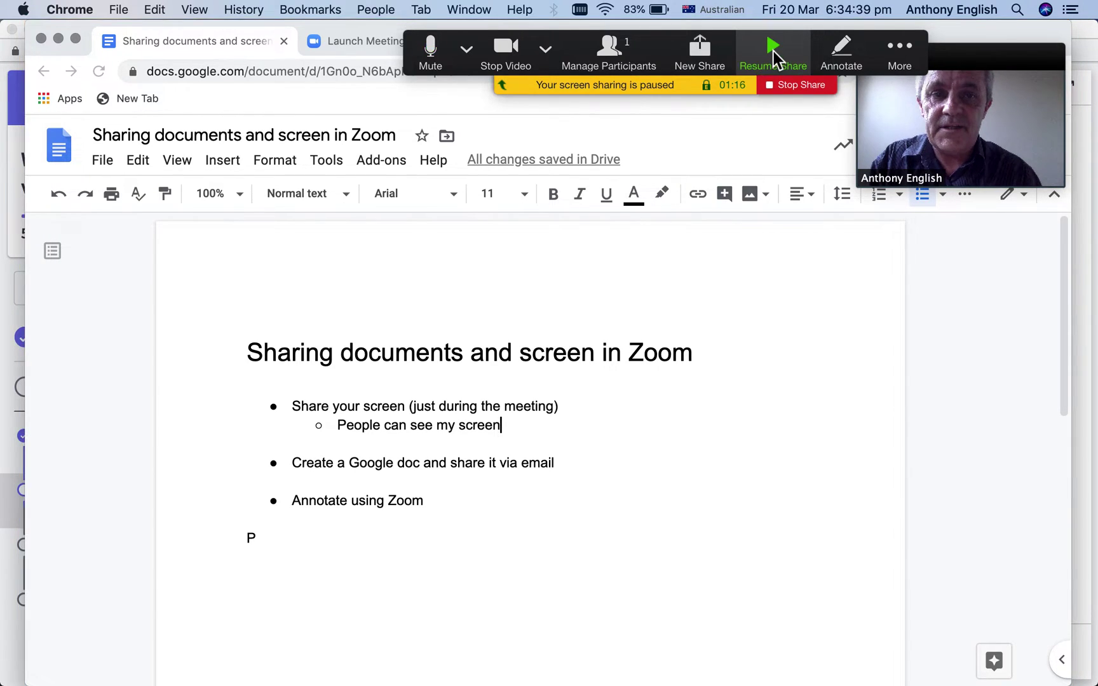
left_click(776, 86)
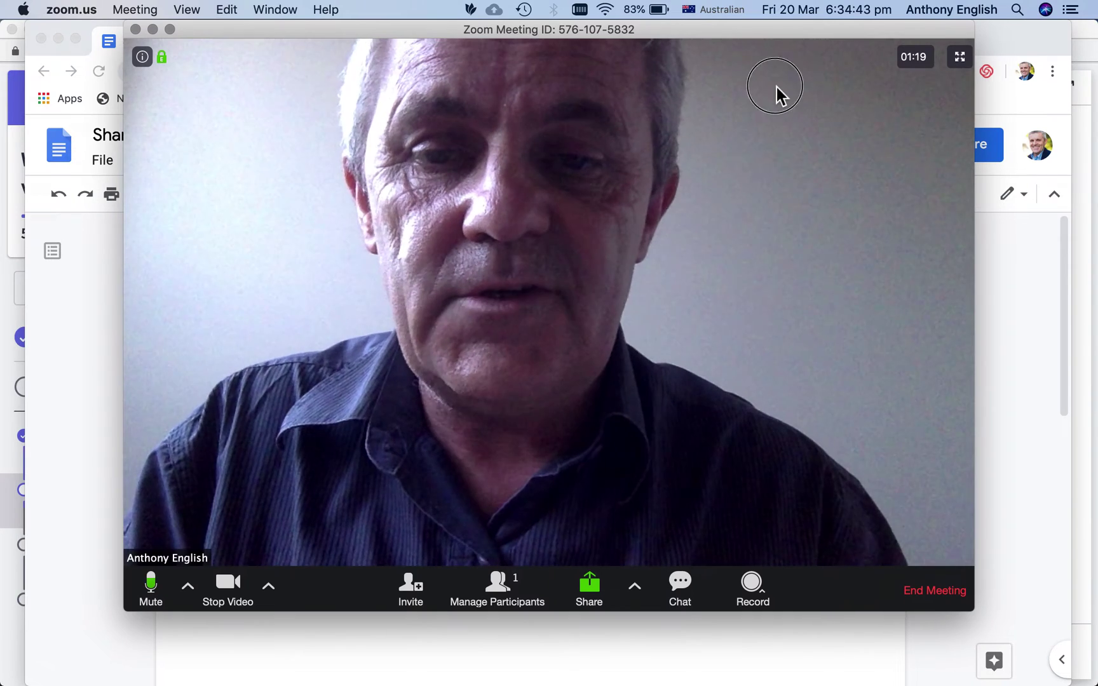
Share the 'Google Chrome - Sharing documents' window instead.
left_click(589, 587)
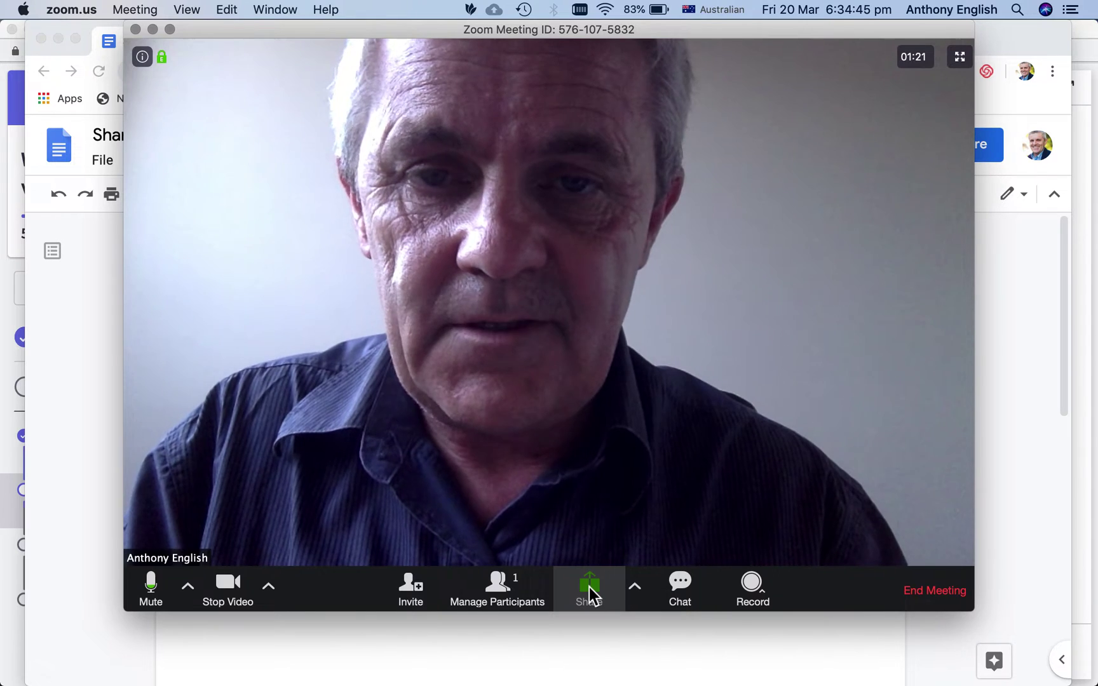
left_click(253, 280)
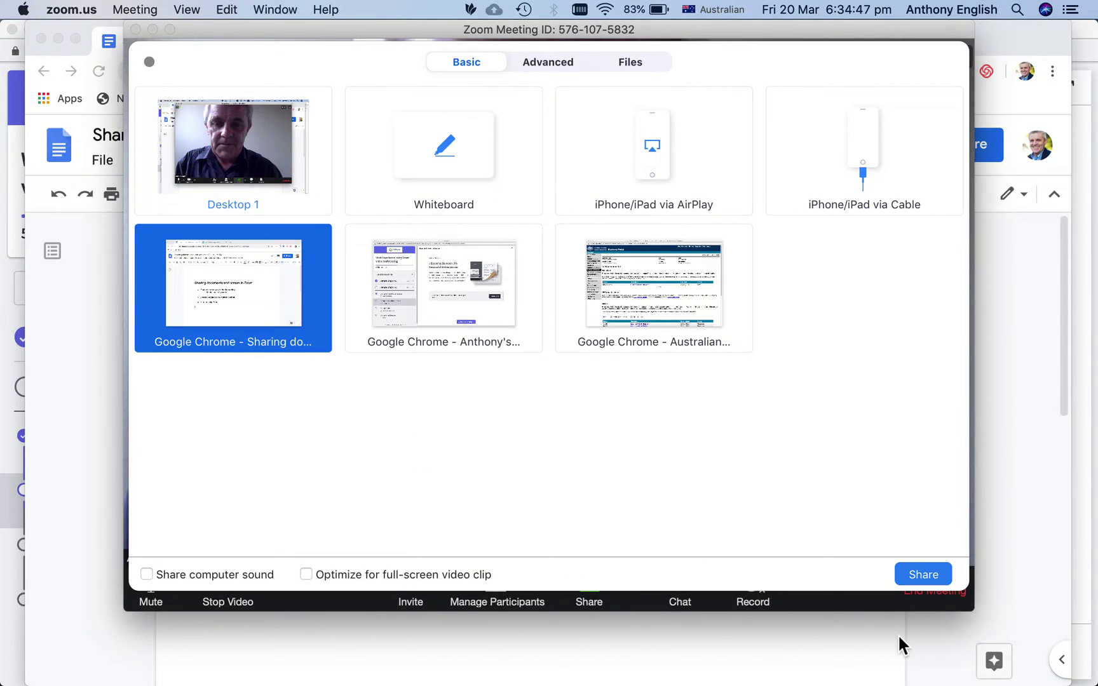
left_click(921, 572)
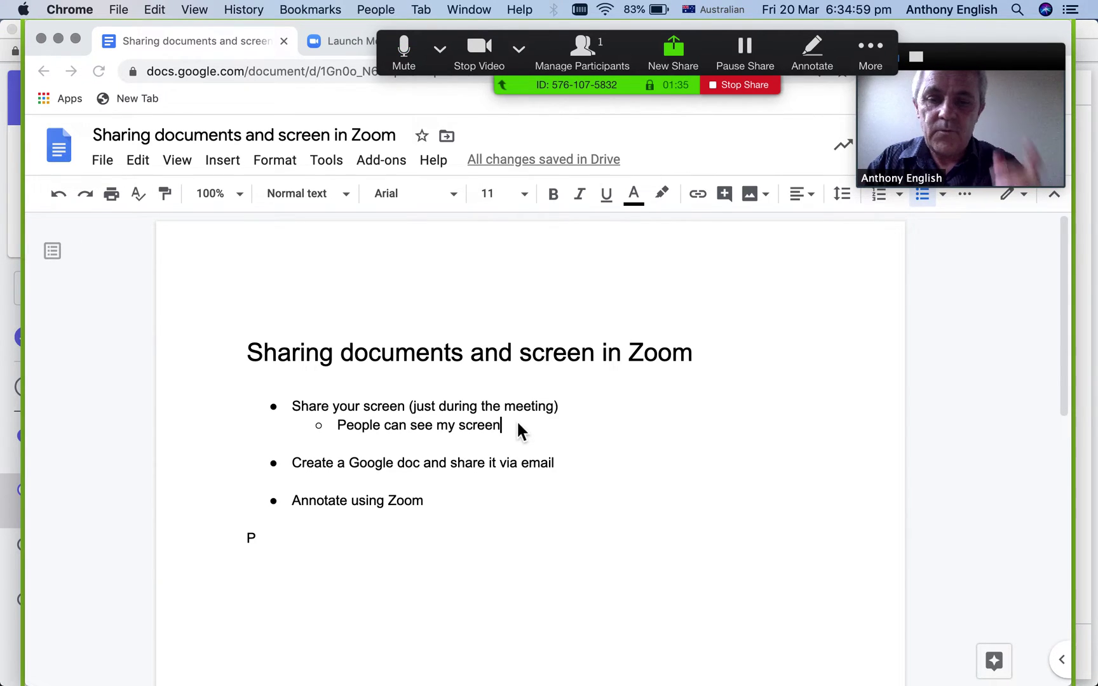
Delete the stray 'P' line and move the self-video to the lower right.
left_click(541, 467)
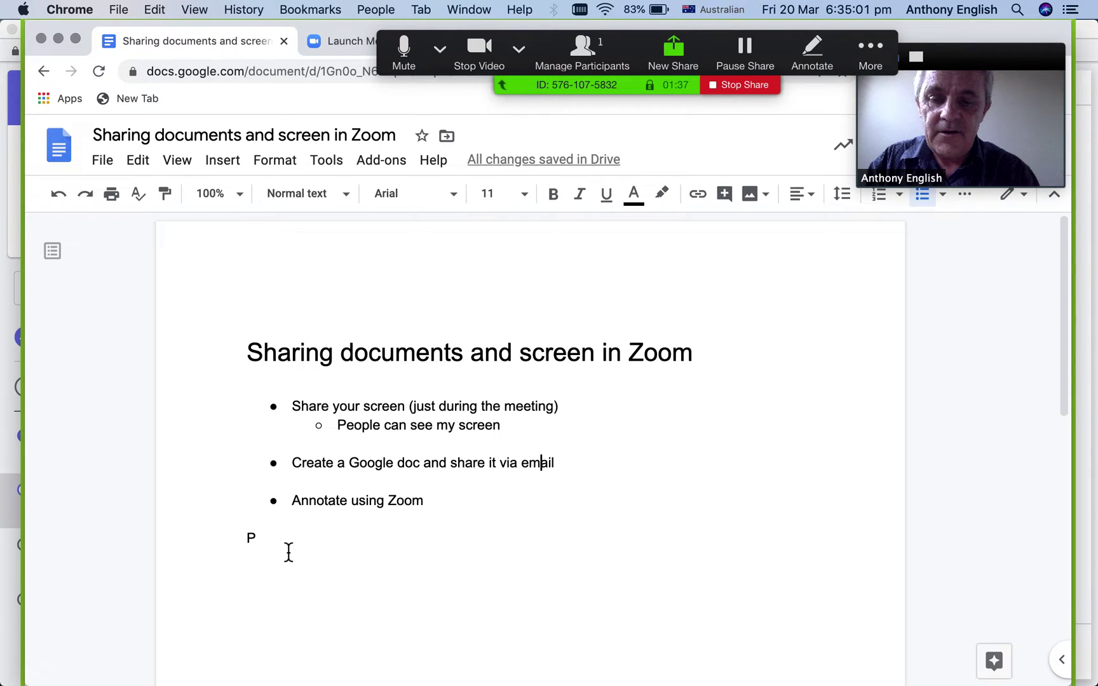
key("BackSpace")
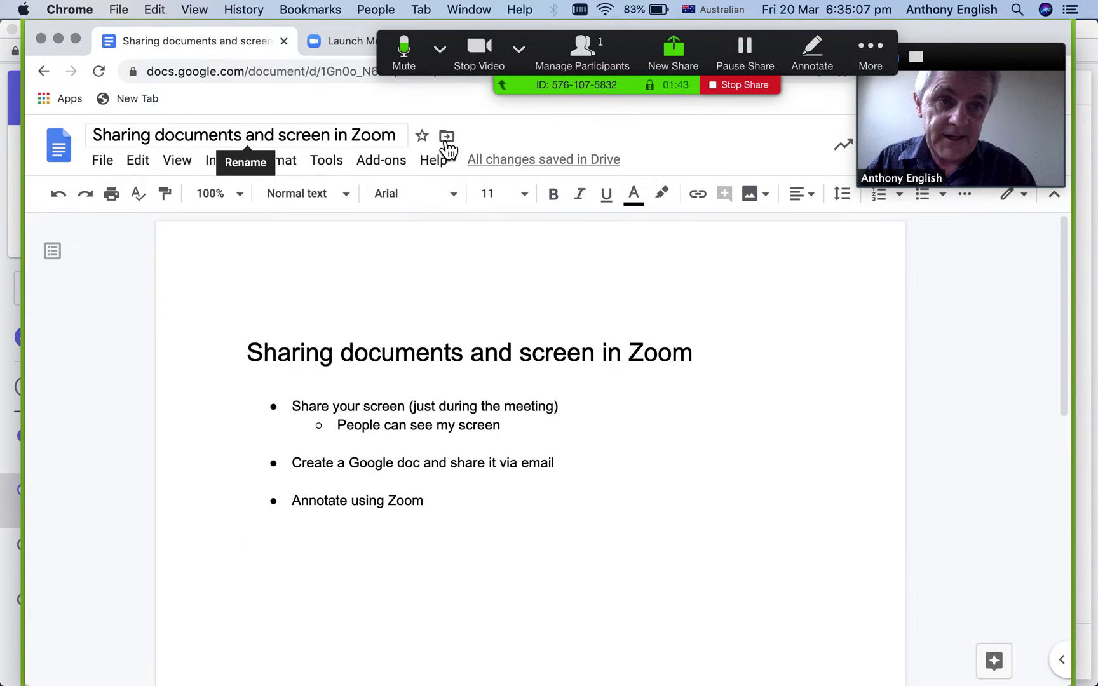
left_click_drag(975, 57, 958, 415)
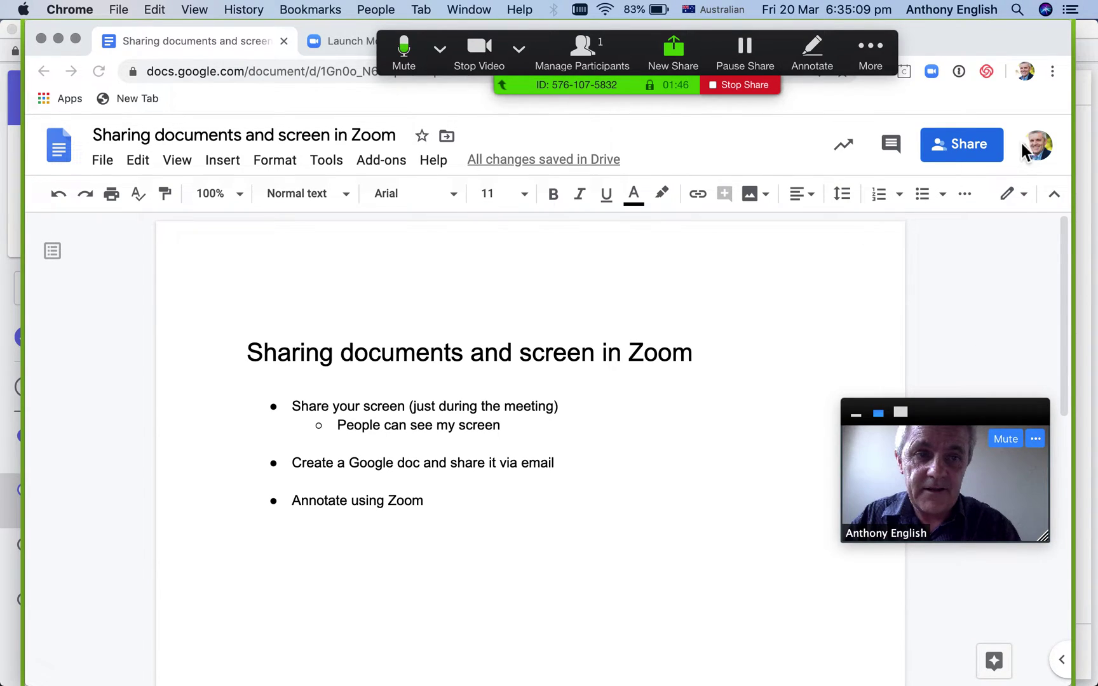
Draft sharing the doc with a contact plus a note, then cancel and close the dialog.
left_click(977, 161)
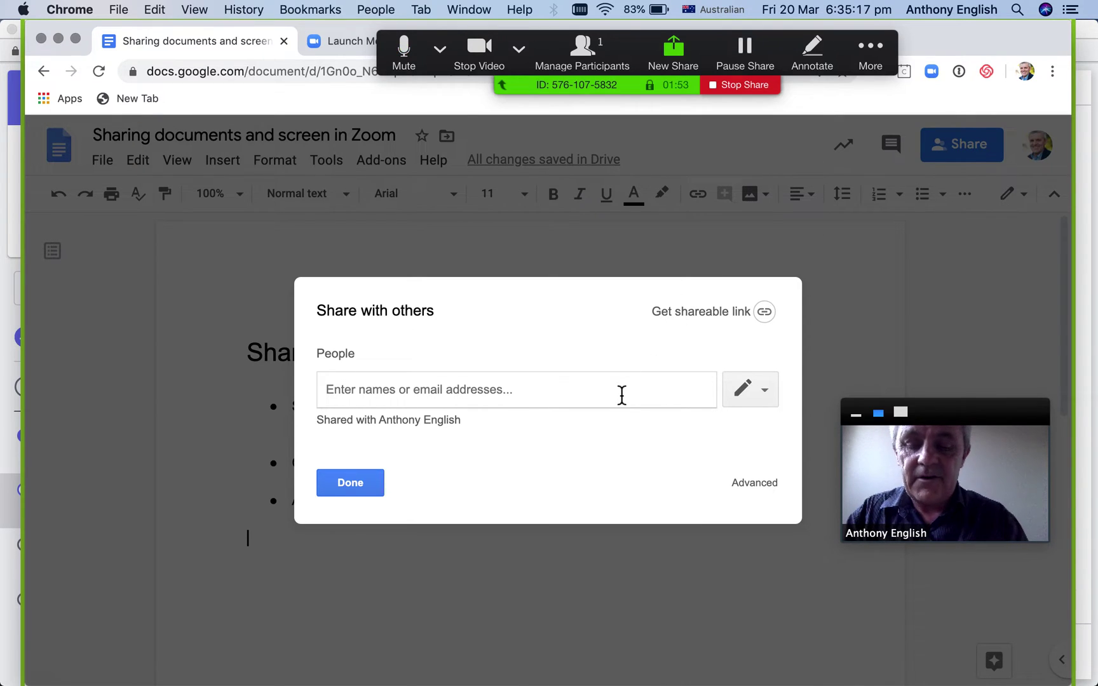
type("chan")
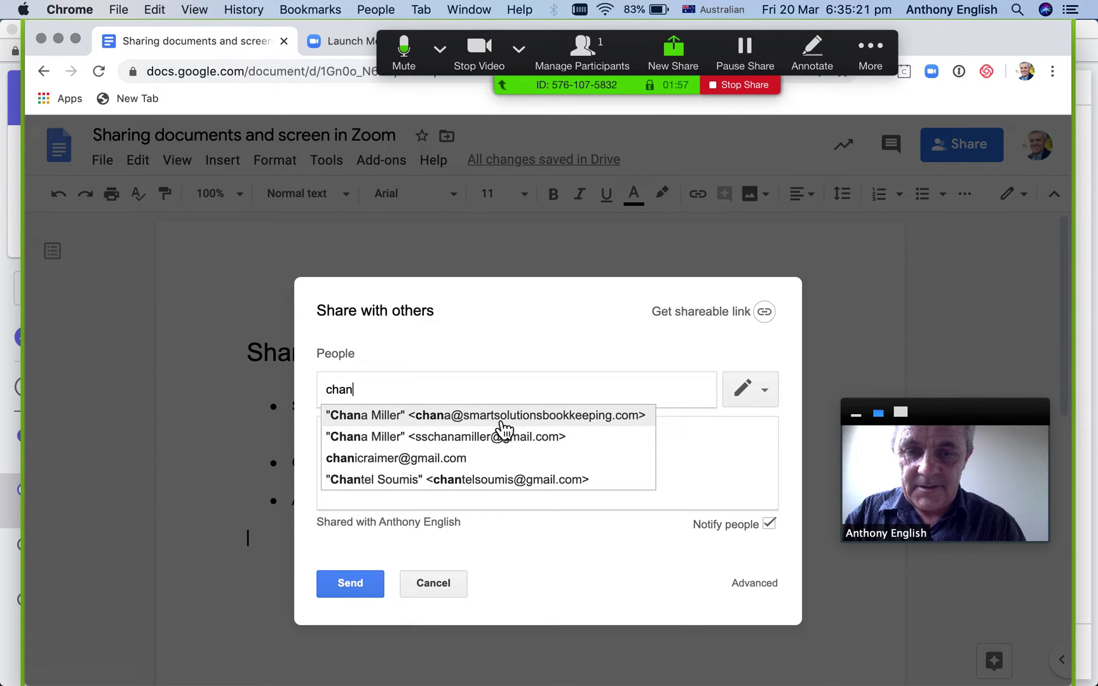
left_click(507, 423)
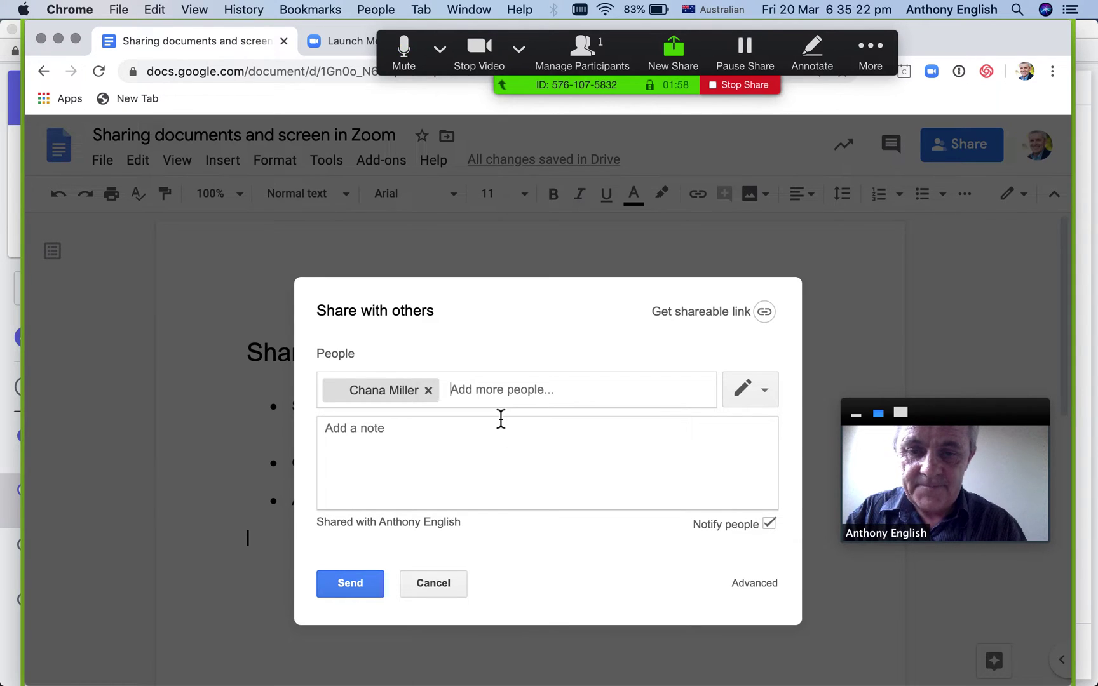
left_click(434, 453)
type("Hi Chana,")
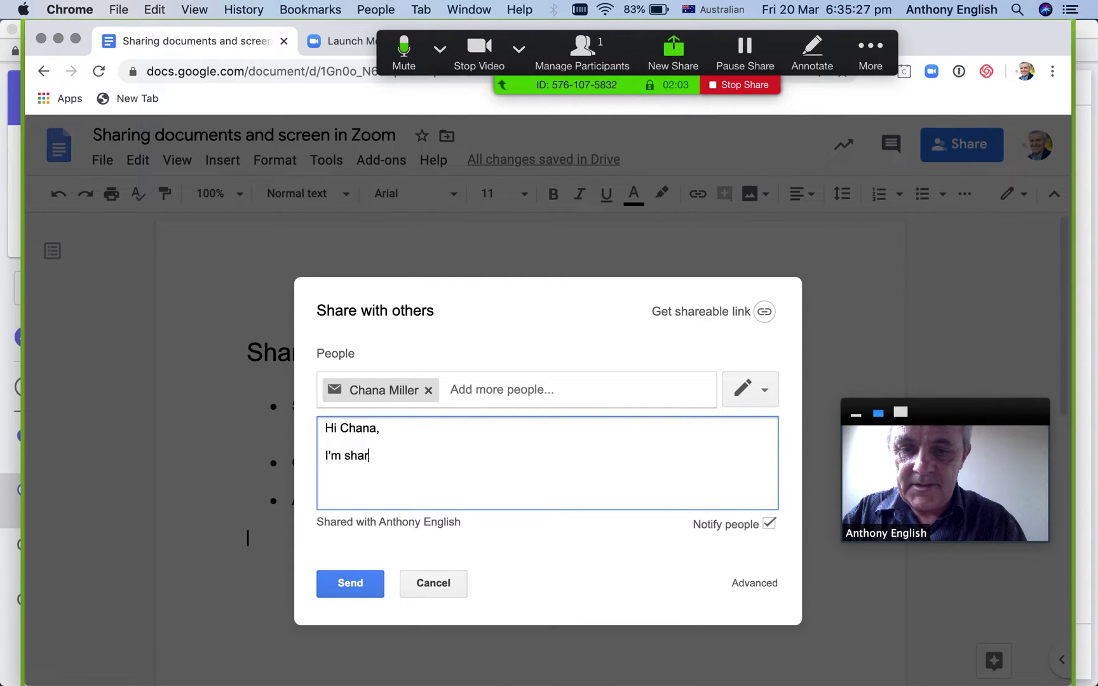
type("docu")
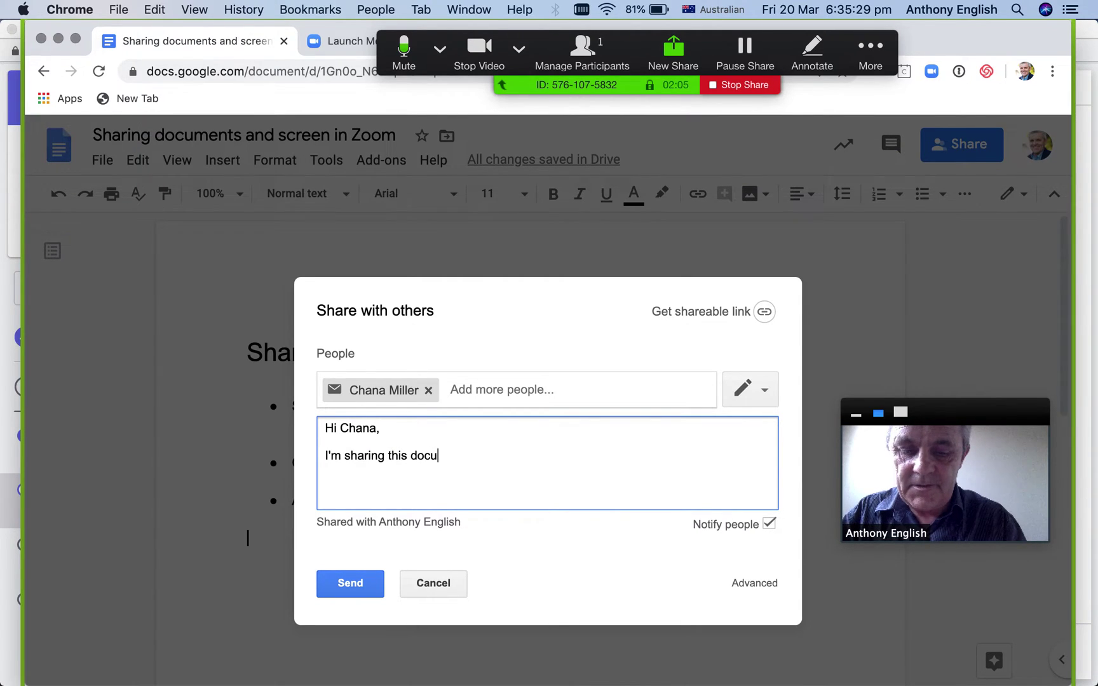
type("ment with you to demonstrat")
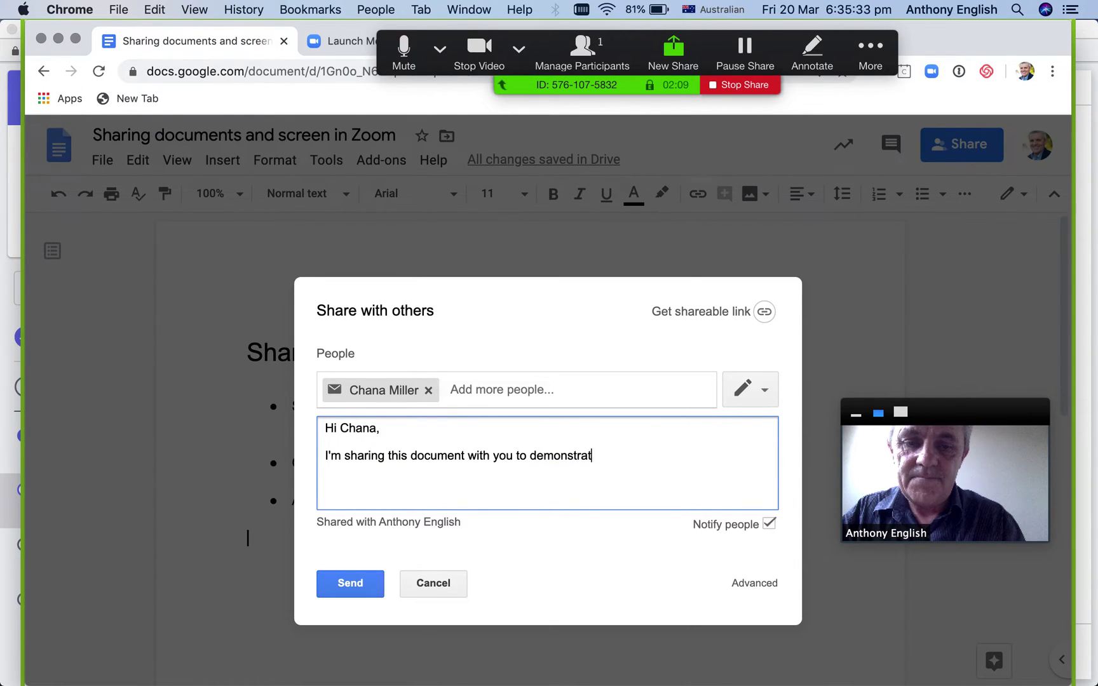
type("how document sharing works.")
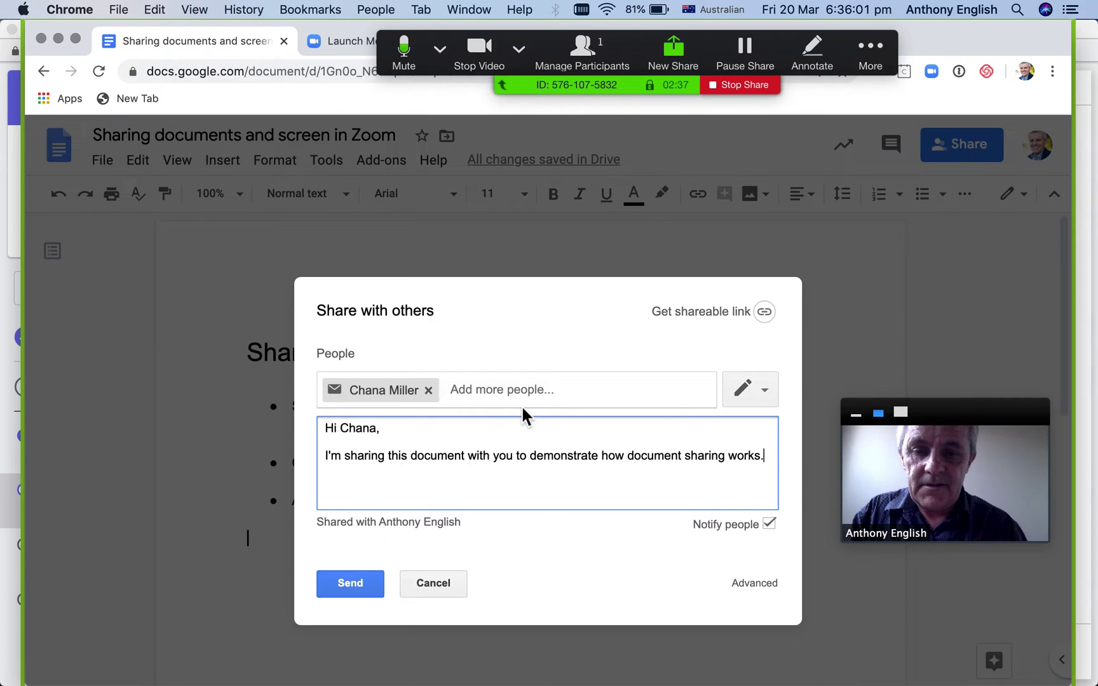
left_click(535, 391)
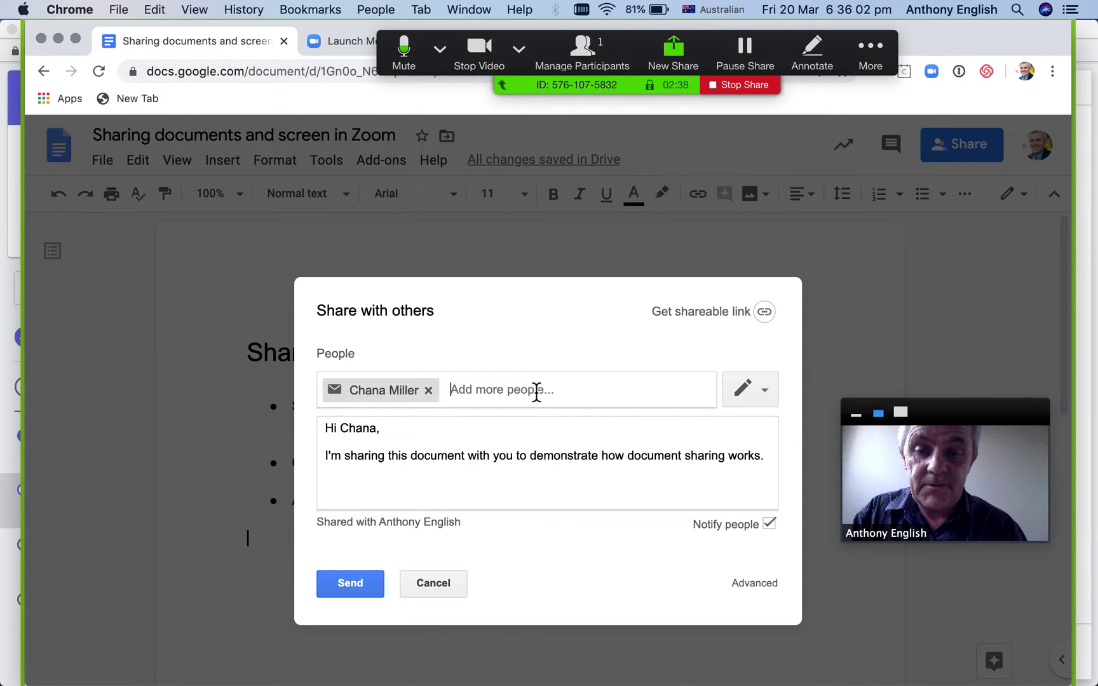
left_click(431, 583)
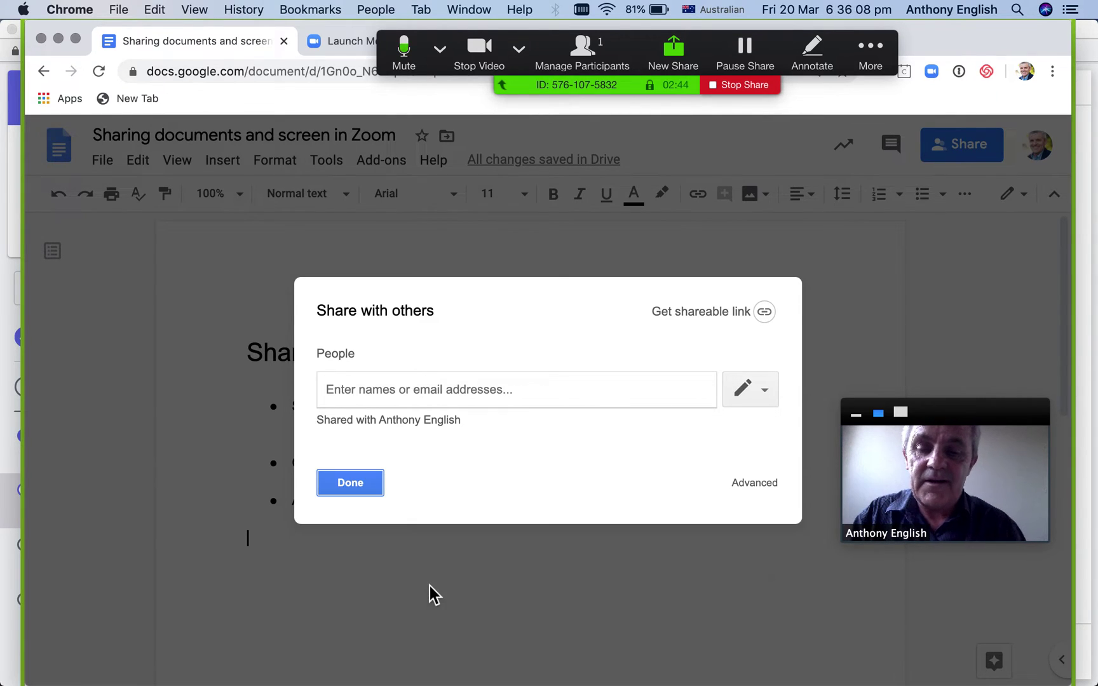
left_click(360, 483)
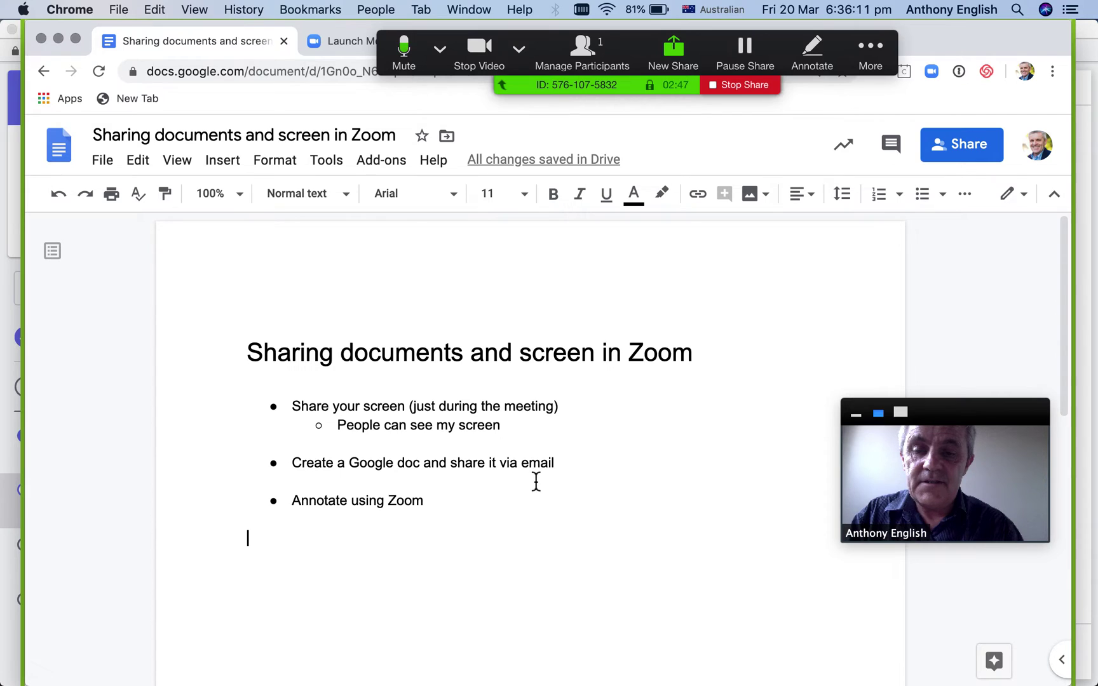
Move the Zoom controls off the browser tabs and return to the document.
left_click(589, 464)
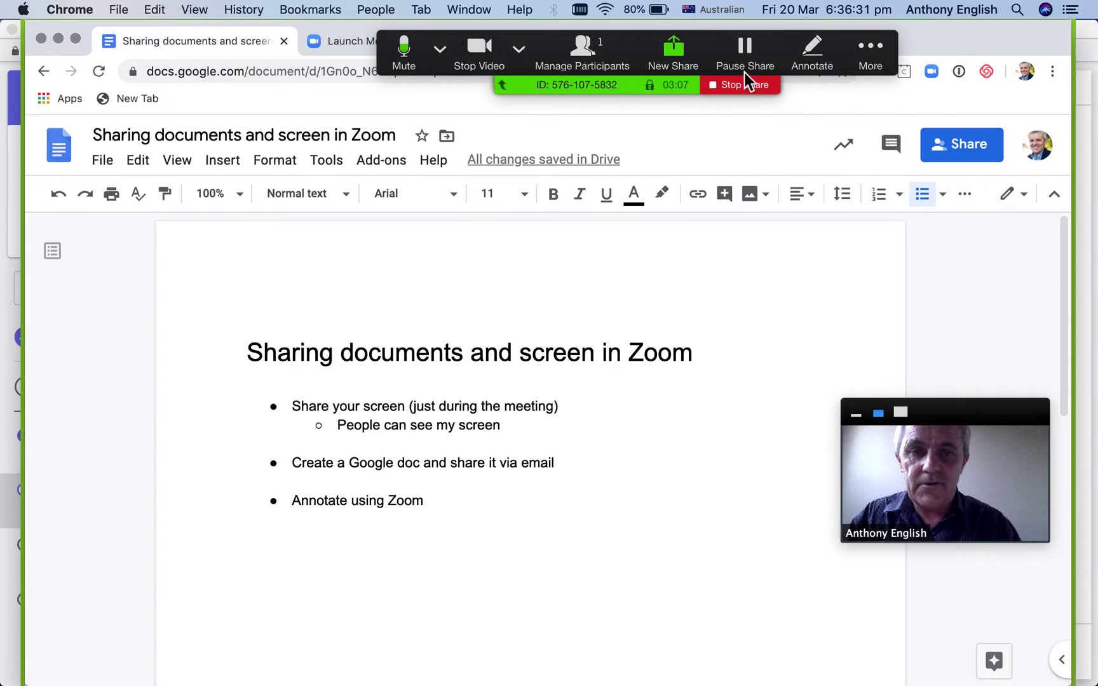
left_click_drag(783, 65, 833, 203)
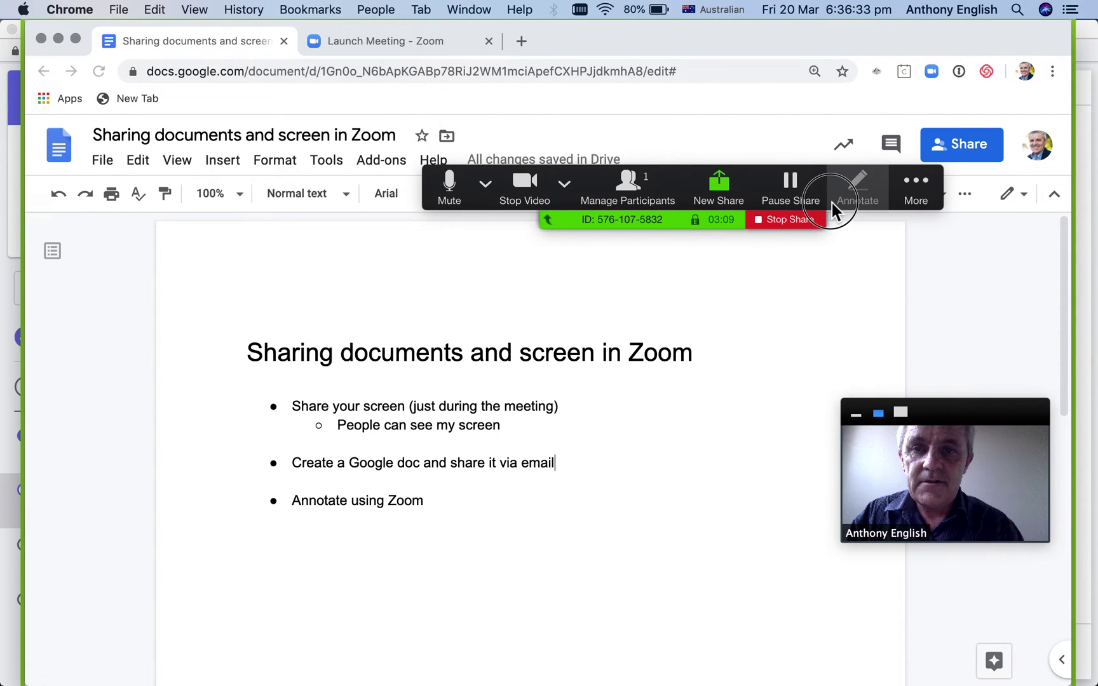
left_click(423, 501)
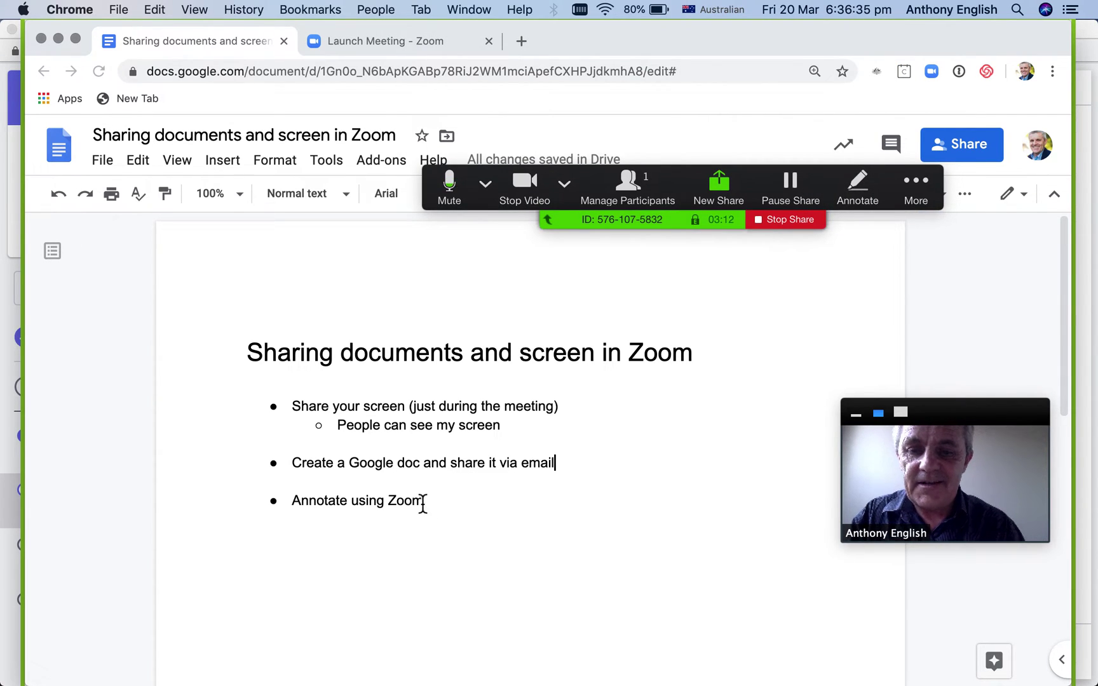
Stop the Chrome share from the Launch Meeting tab and share a blank Whiteboard.
left_click(404, 42)
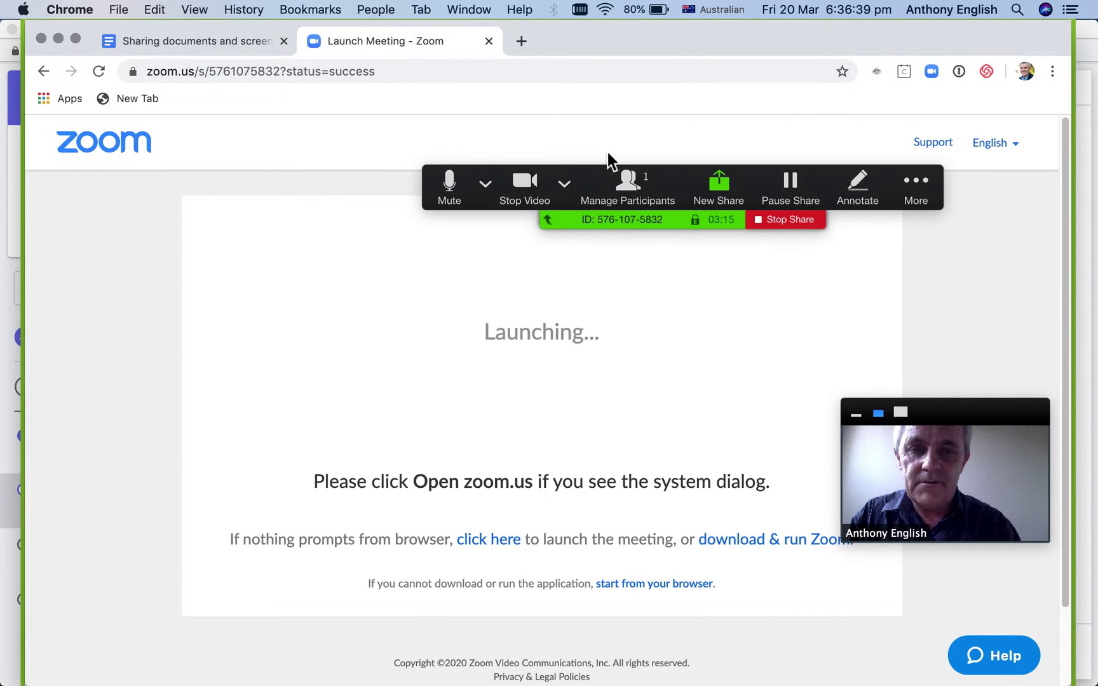
left_click(775, 220)
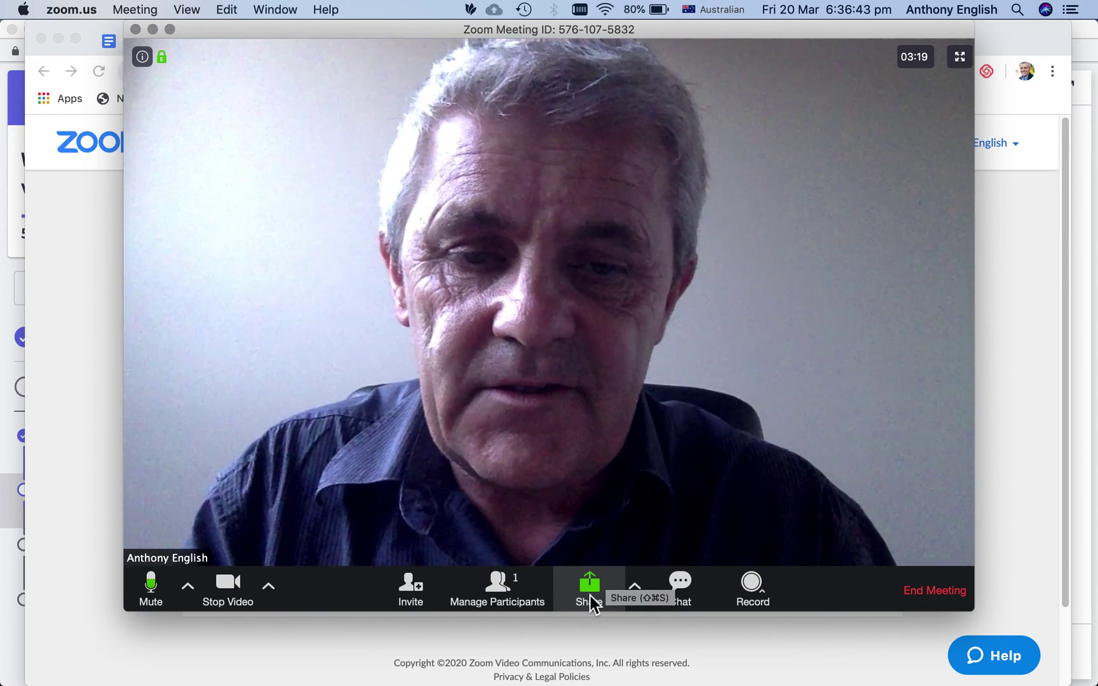
left_click(590, 595)
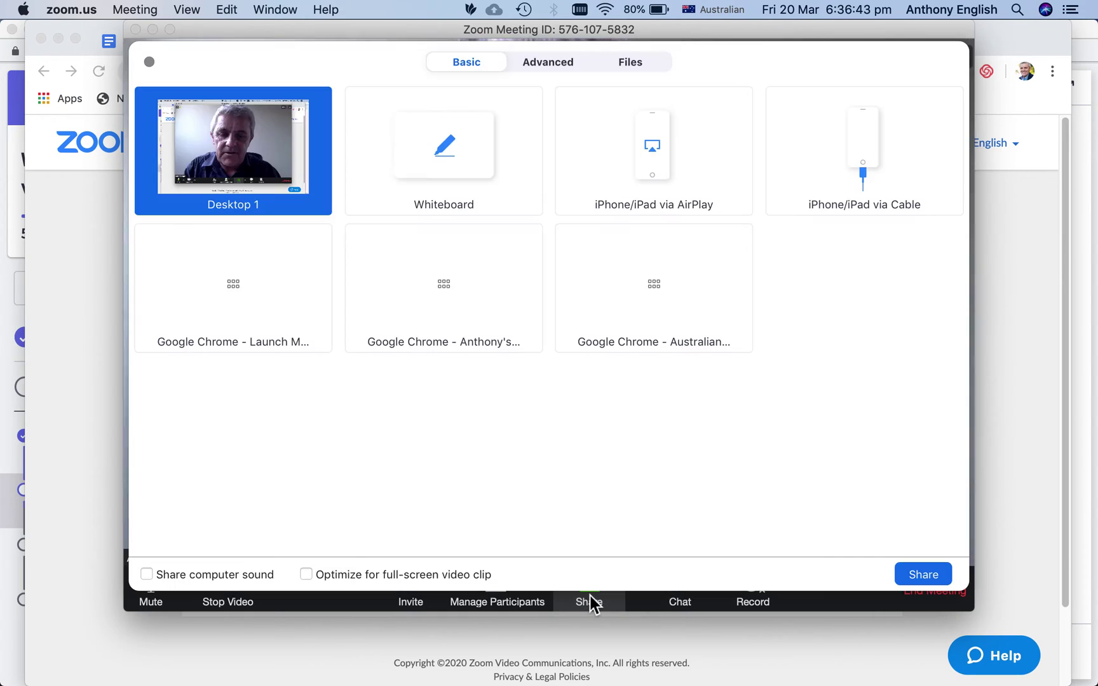
left_click(474, 167)
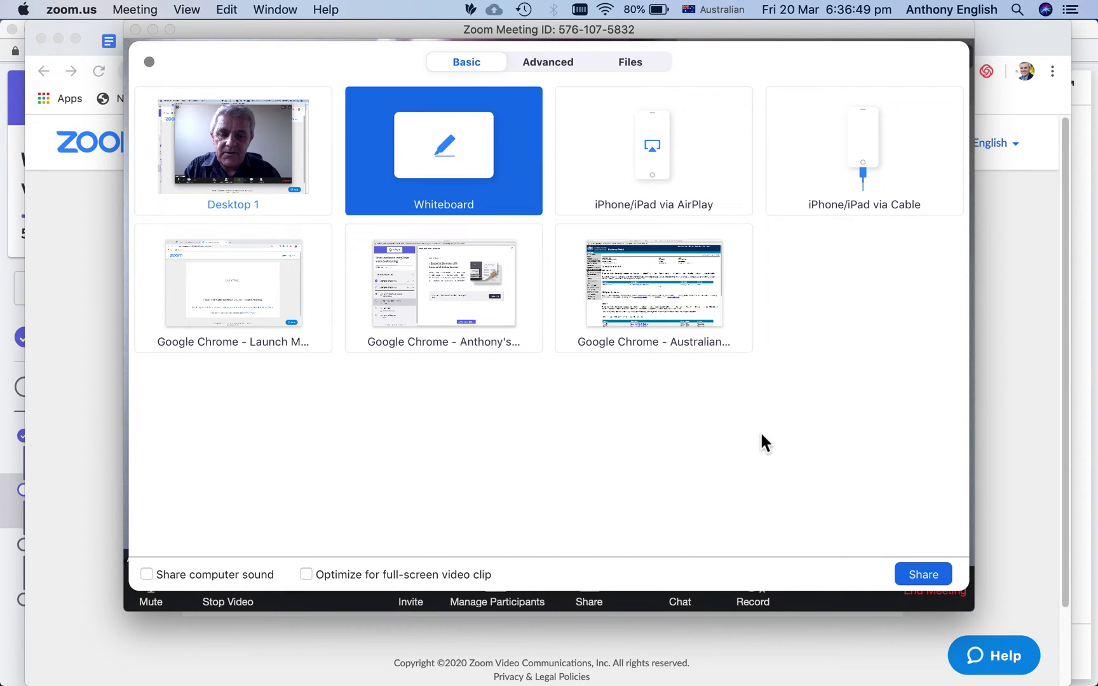
left_click(926, 582)
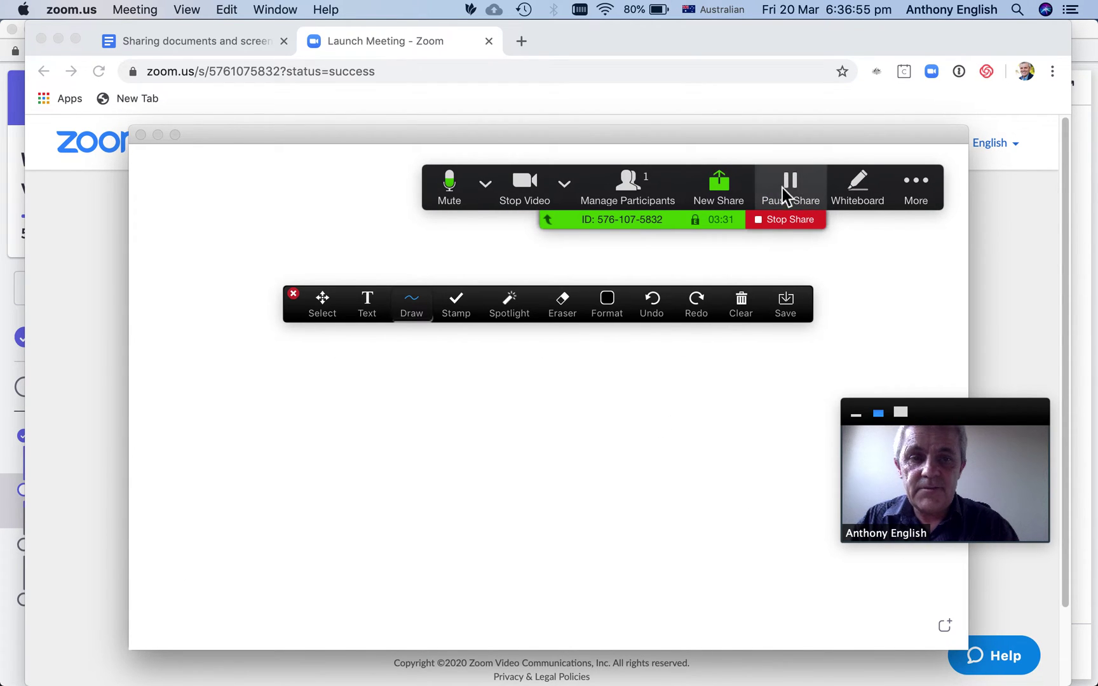
Write 'How to share your screen using Zoom' on the whiteboard, widened to one line.
mouse_move(846, 192)
left_mouse_down()
mouse_move(809, 92)
mouse_move(772, 70)
left_mouse_up()
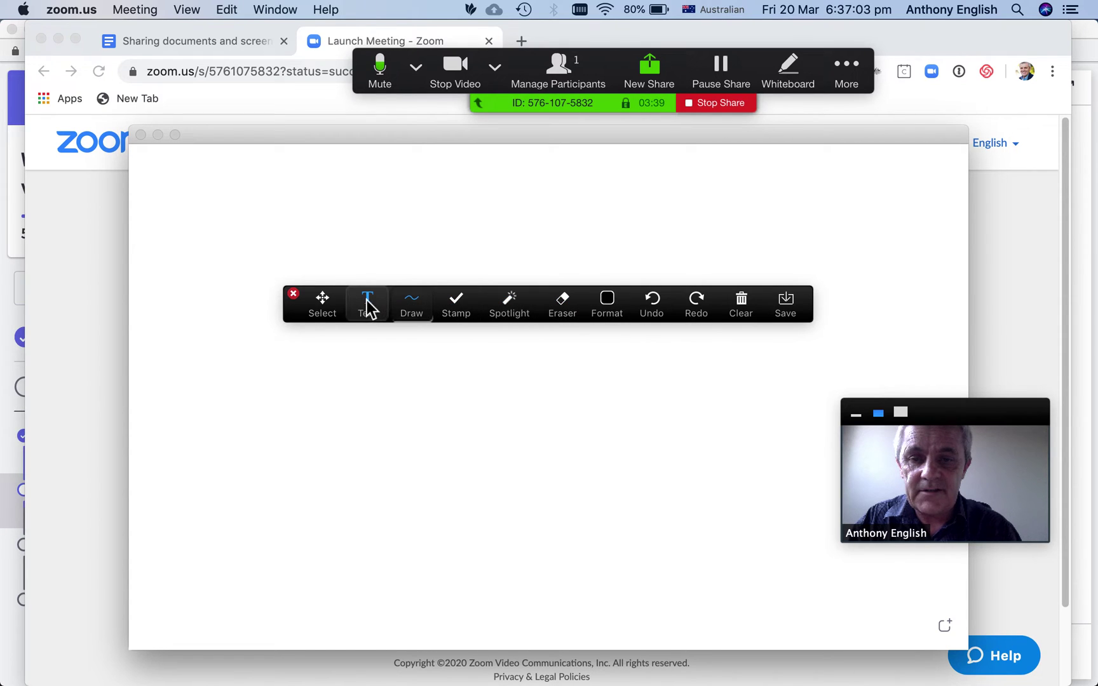
mouse_move(371, 308)
left_mouse_down()
mouse_move(421, 197)
mouse_move(344, 451)
left_mouse_up()
left_click(349, 443)
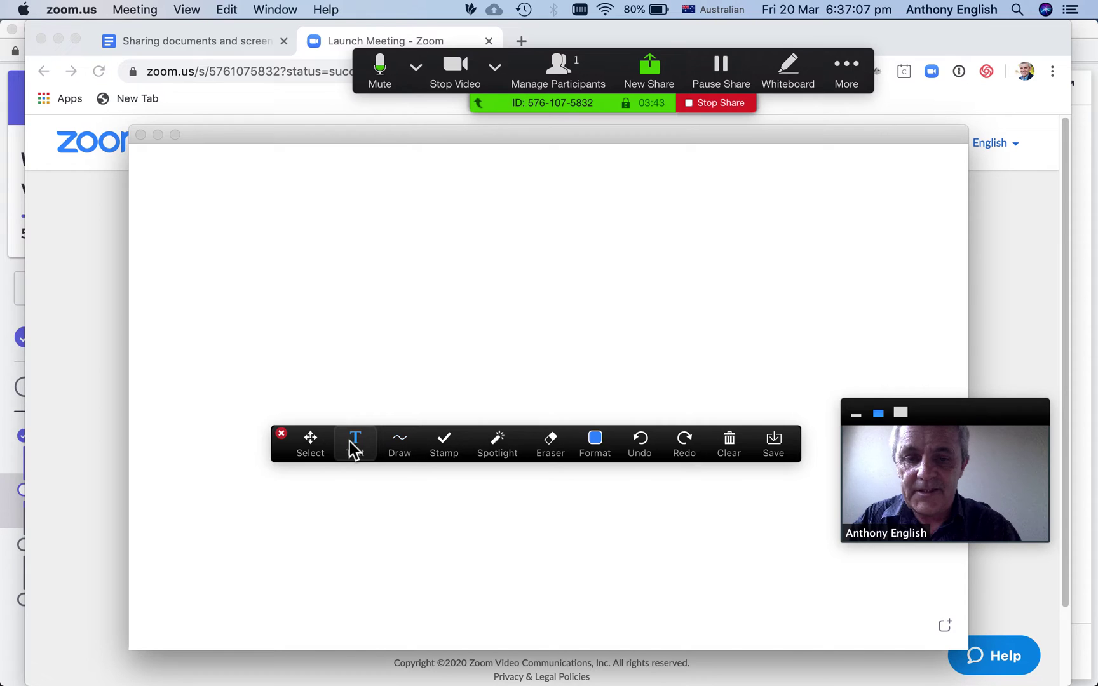
left_click(438, 286)
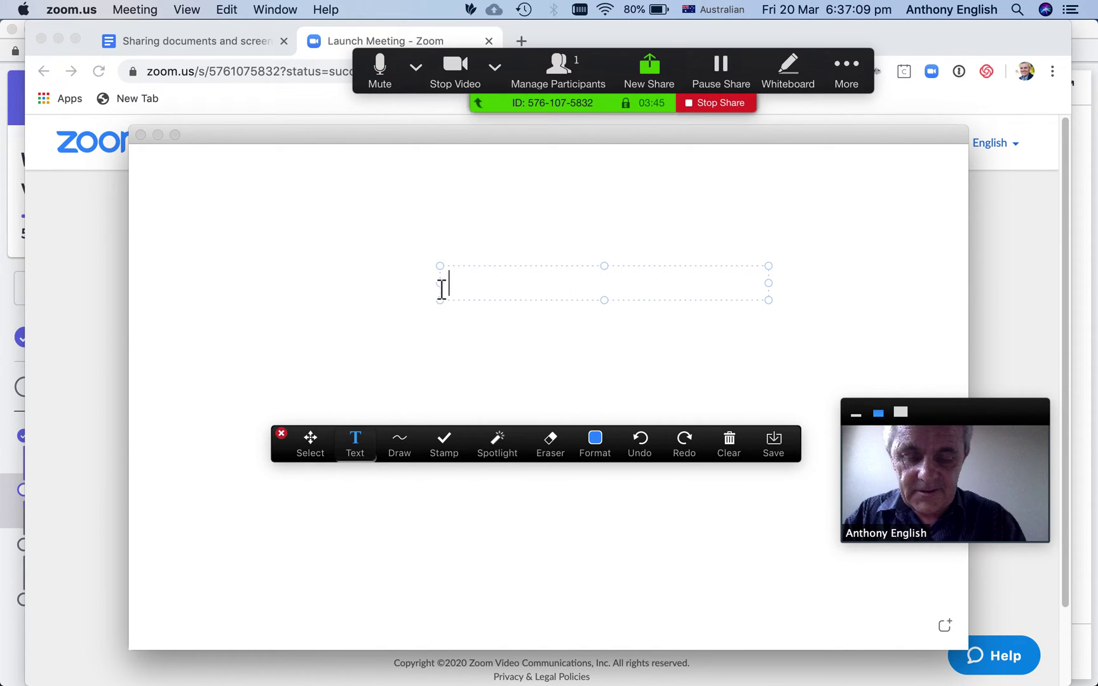
type("How to dh")
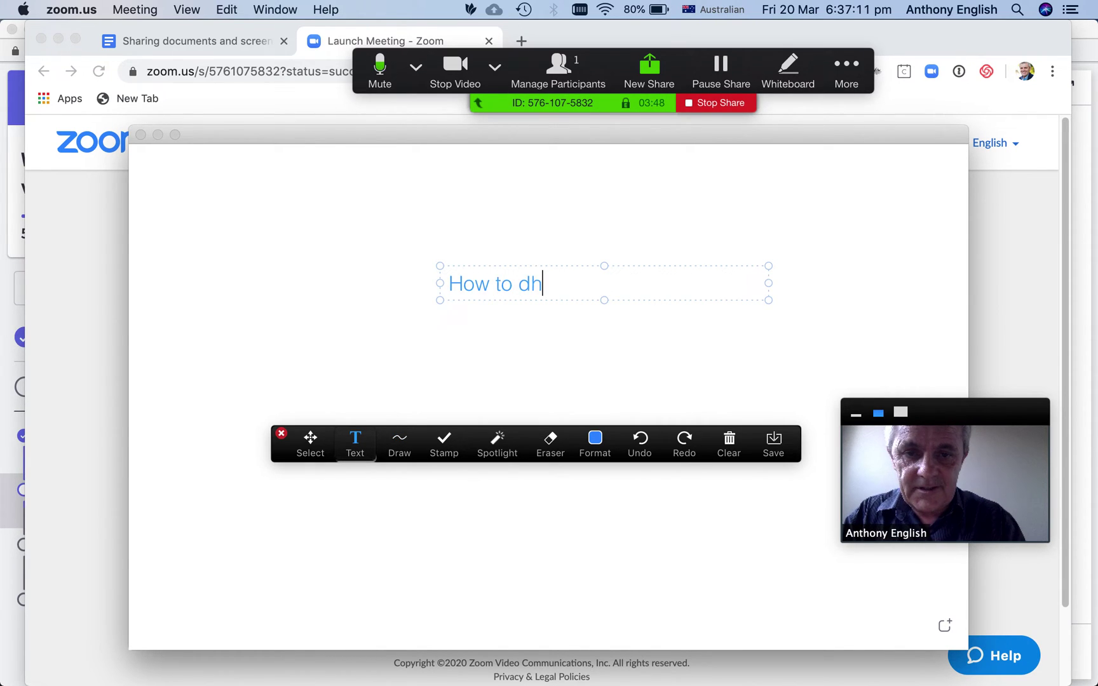
key("BackSpace")
key("BackSpace")
type("share your sc")
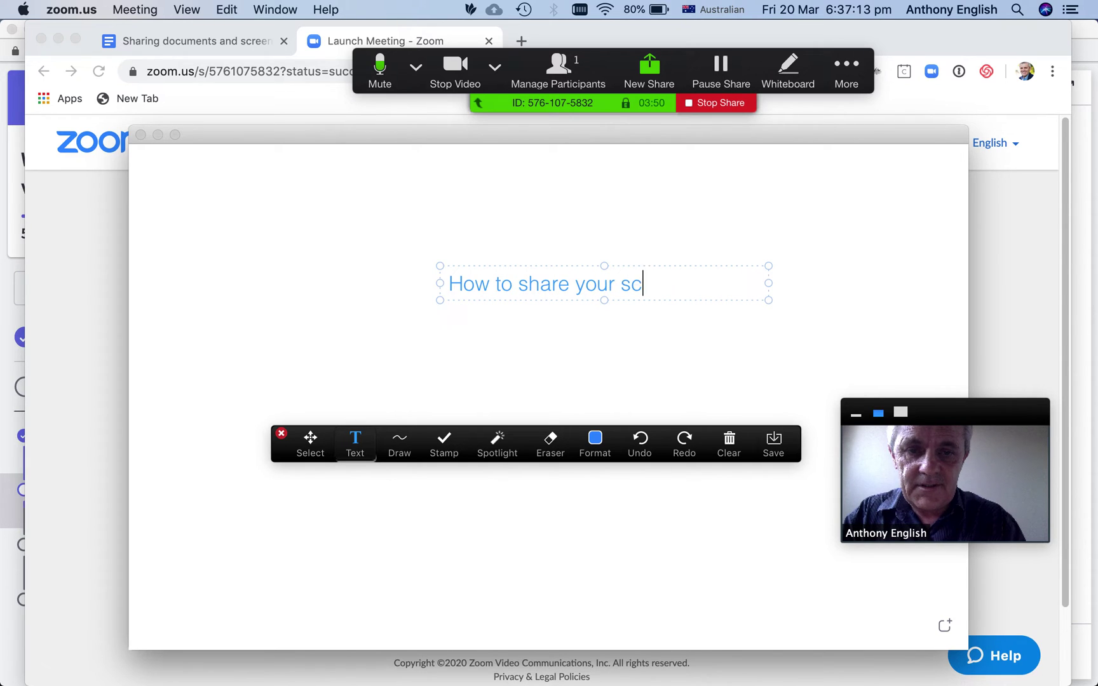
type("reen in ")
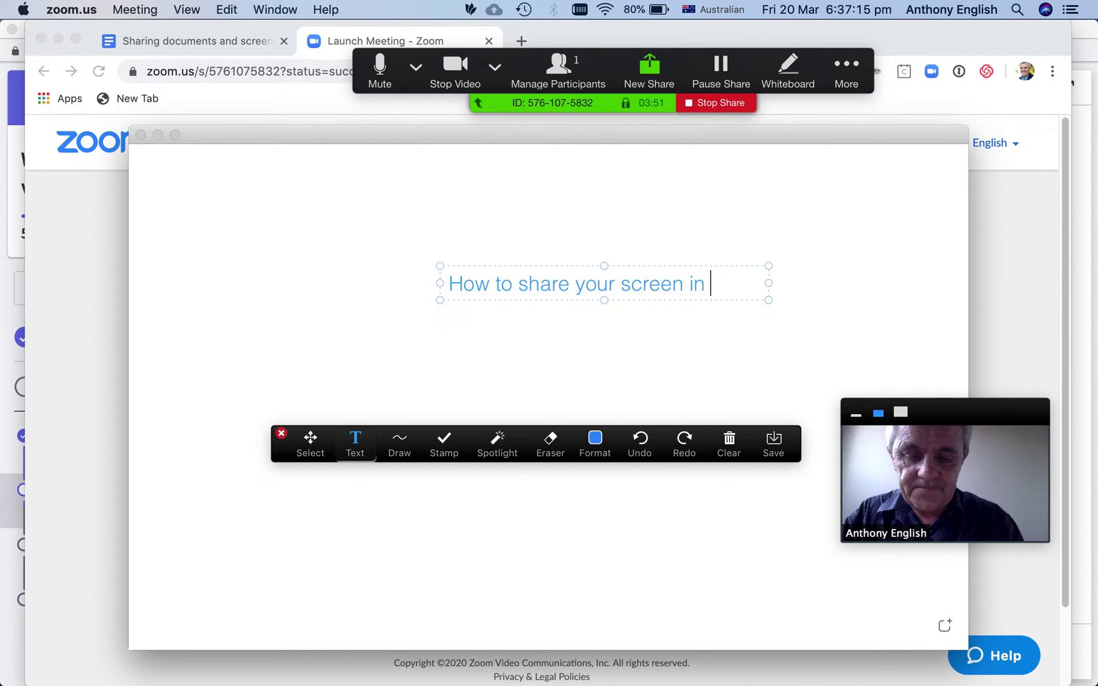
key("BackSpace")
key("BackSpace")
key("BackSpace")
type("uisin")
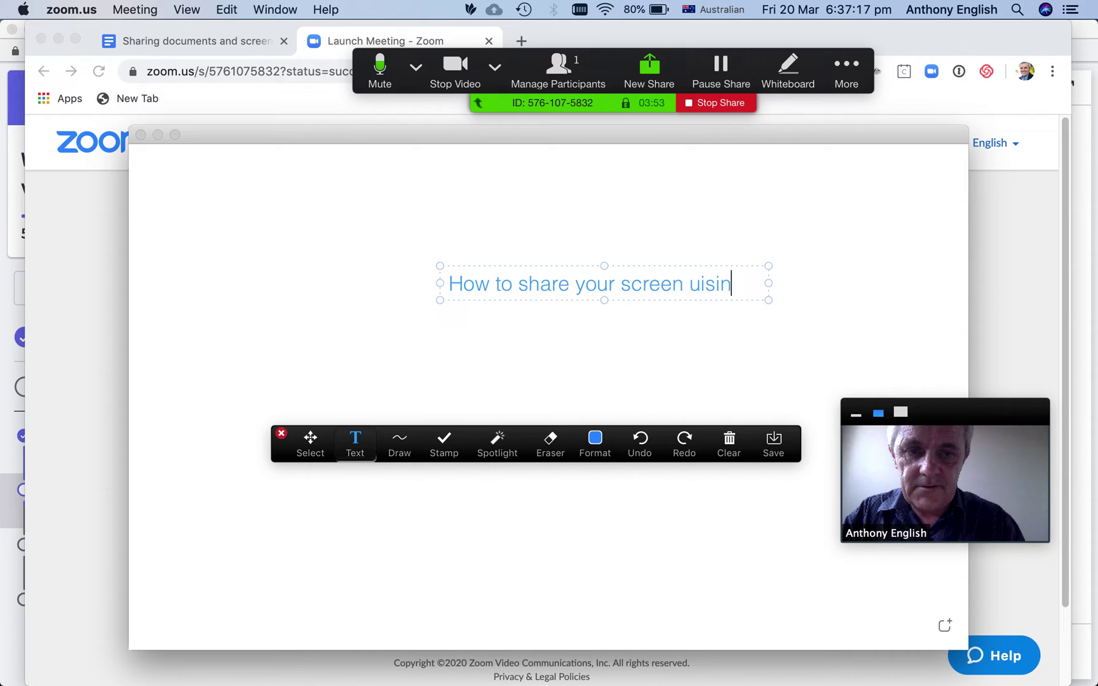
key("BackSpace")
key("BackSpace")
key("BackSpace")
key("BackSpace")
type("sing Zoom")
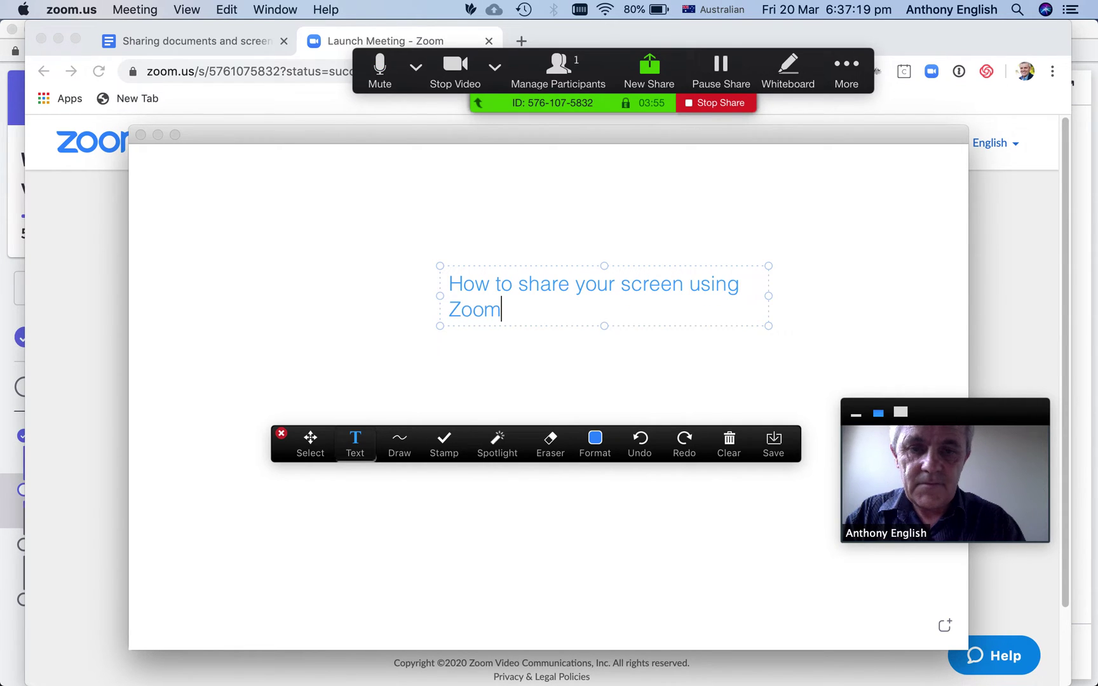
left_click_drag(441, 297, 329, 296)
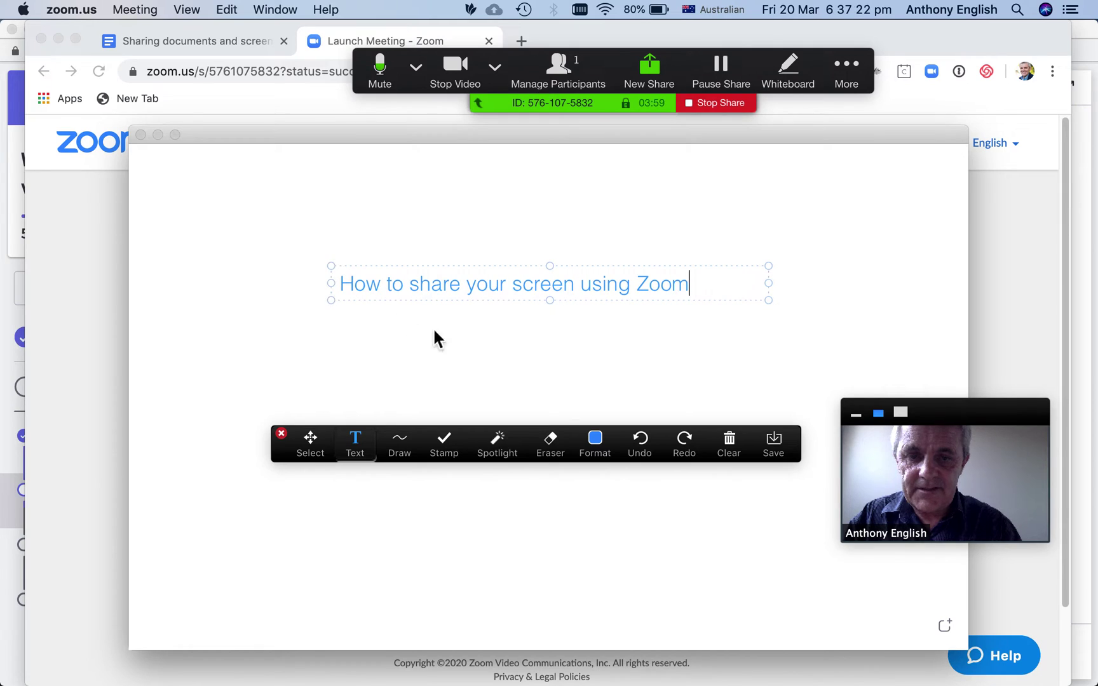
Colour the whiteboard heading dark red.
left_click(597, 447)
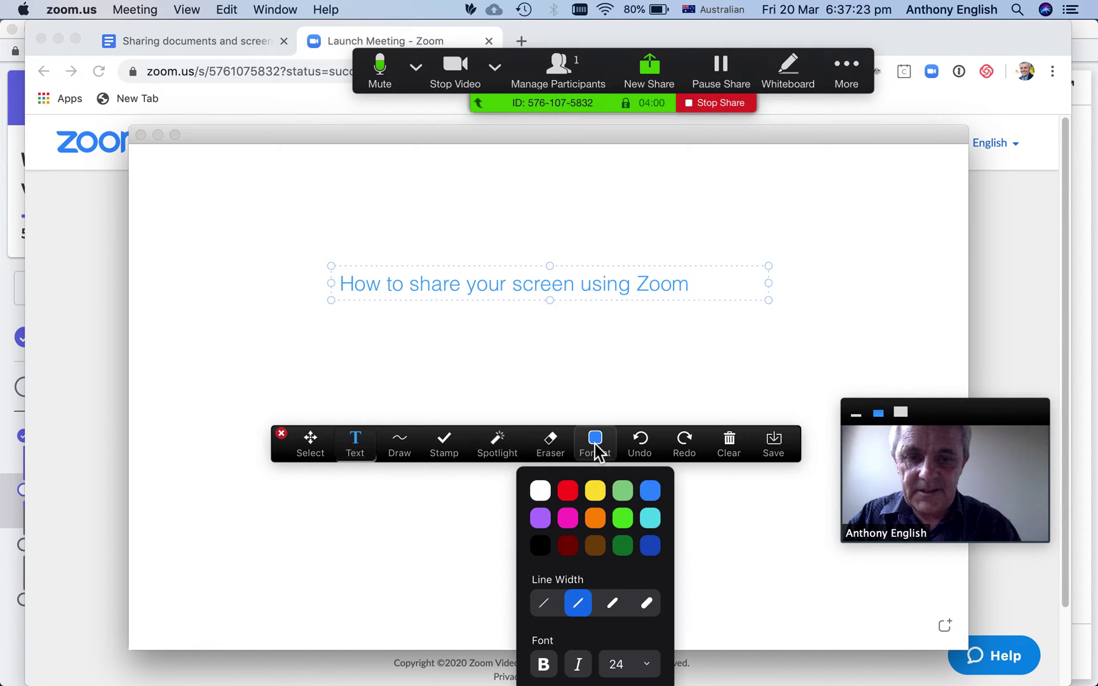
left_click(570, 550)
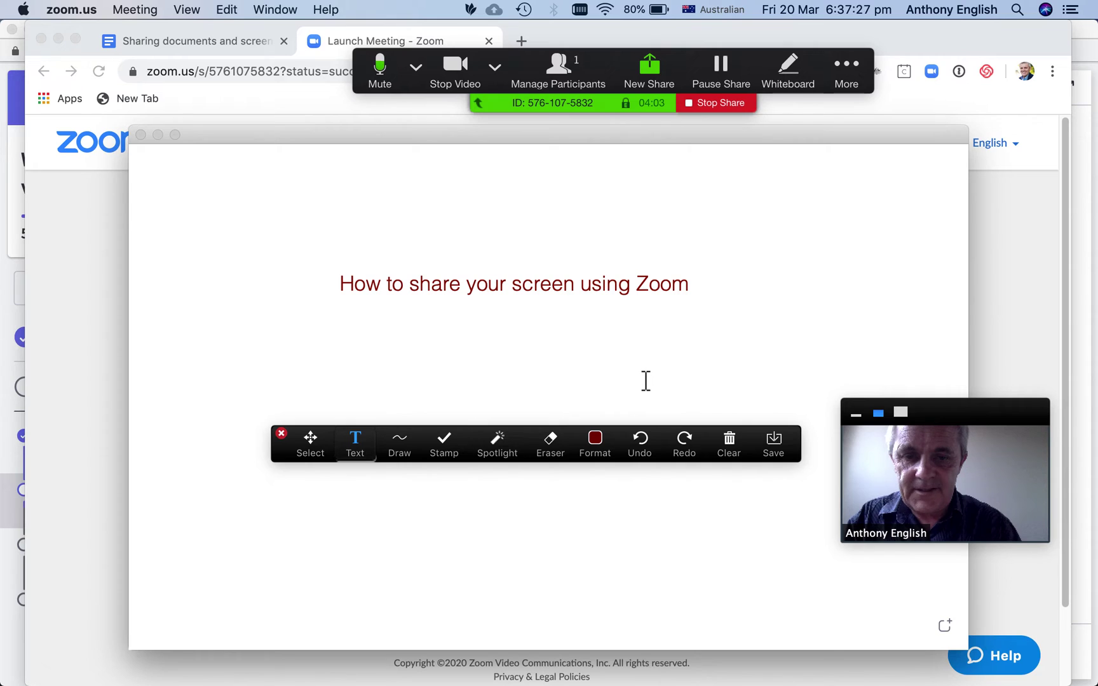
left_click(643, 343)
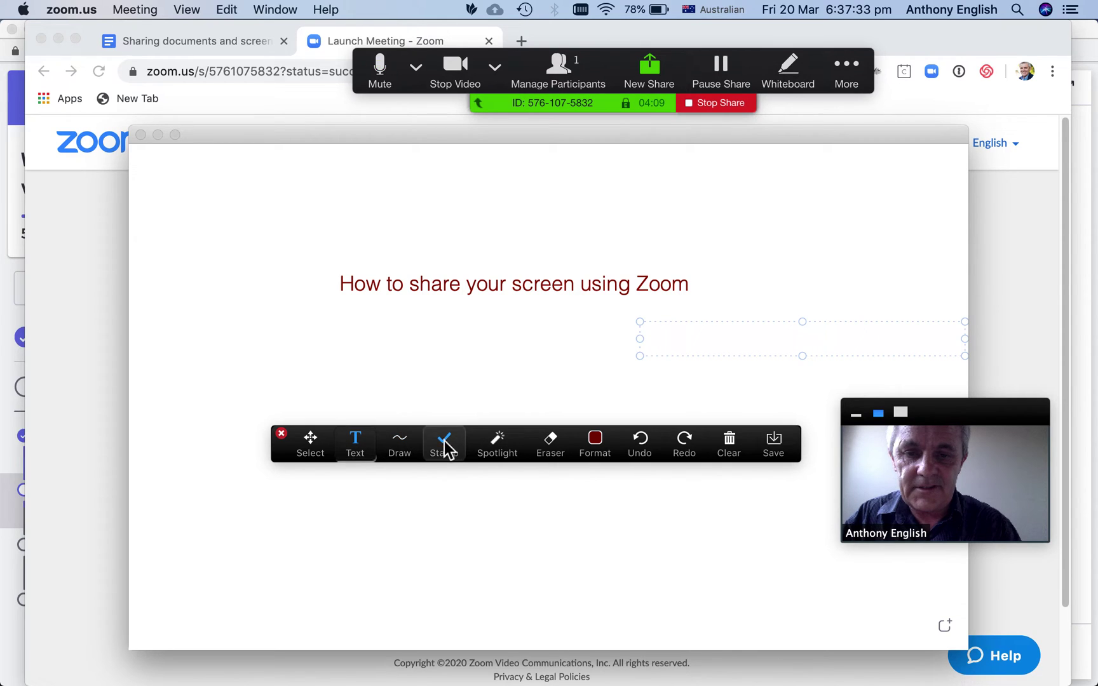
Draw a downward-pointing arrow just below the heading.
left_click(414, 448)
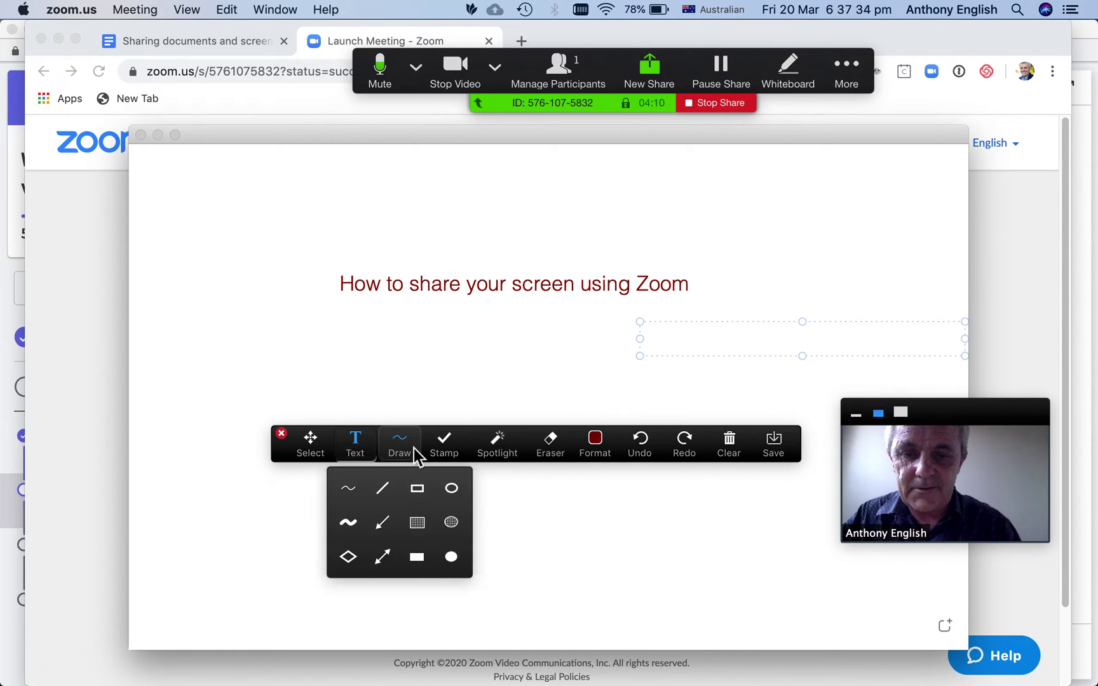
left_click(382, 523)
mouse_move(488, 300)
left_mouse_down()
mouse_move(495, 367)
mouse_move(421, 366)
mouse_move(514, 368)
left_mouse_up()
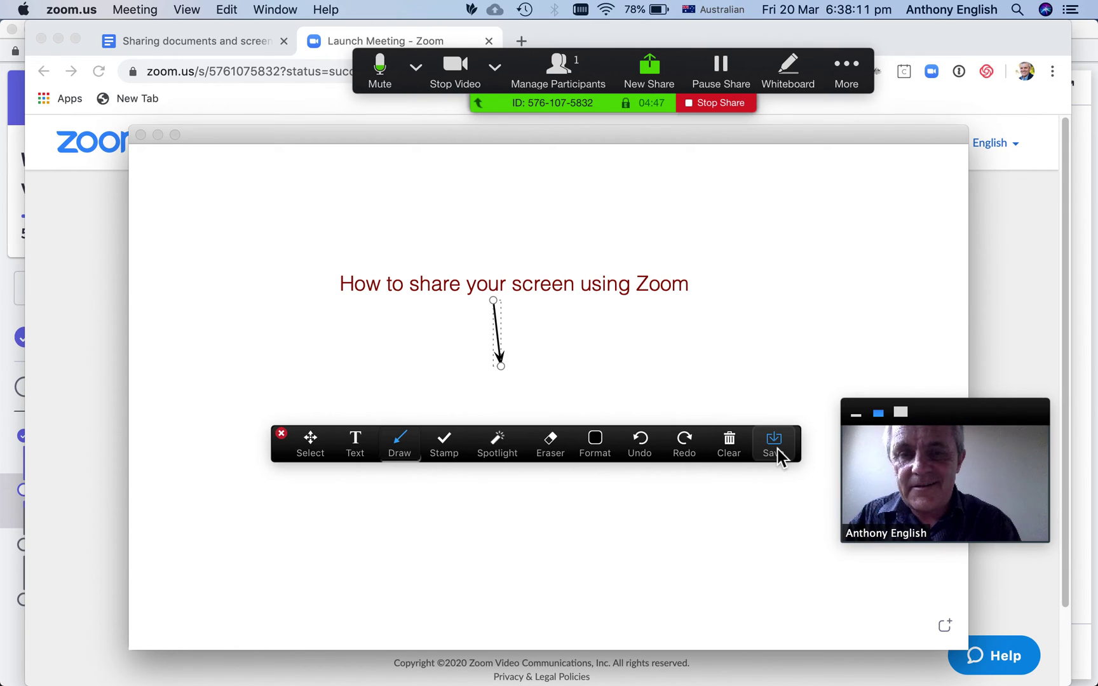
Stop the whiteboard, share the Chrome window on the Google Doc, then end sharing.
left_click(724, 107)
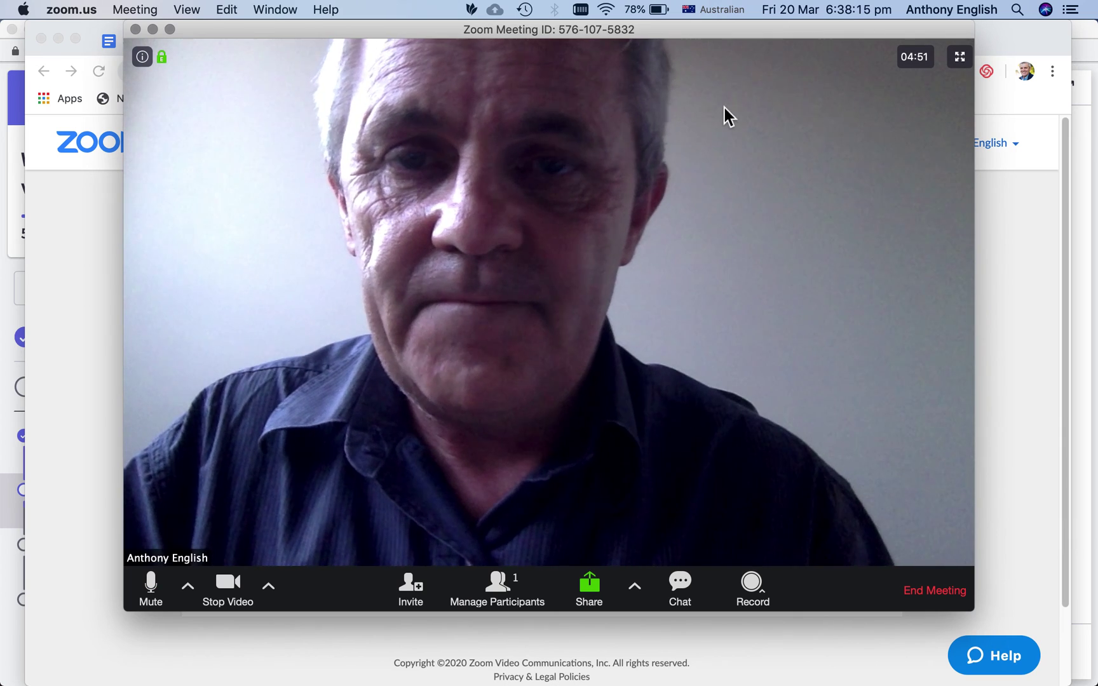
left_click(603, 592)
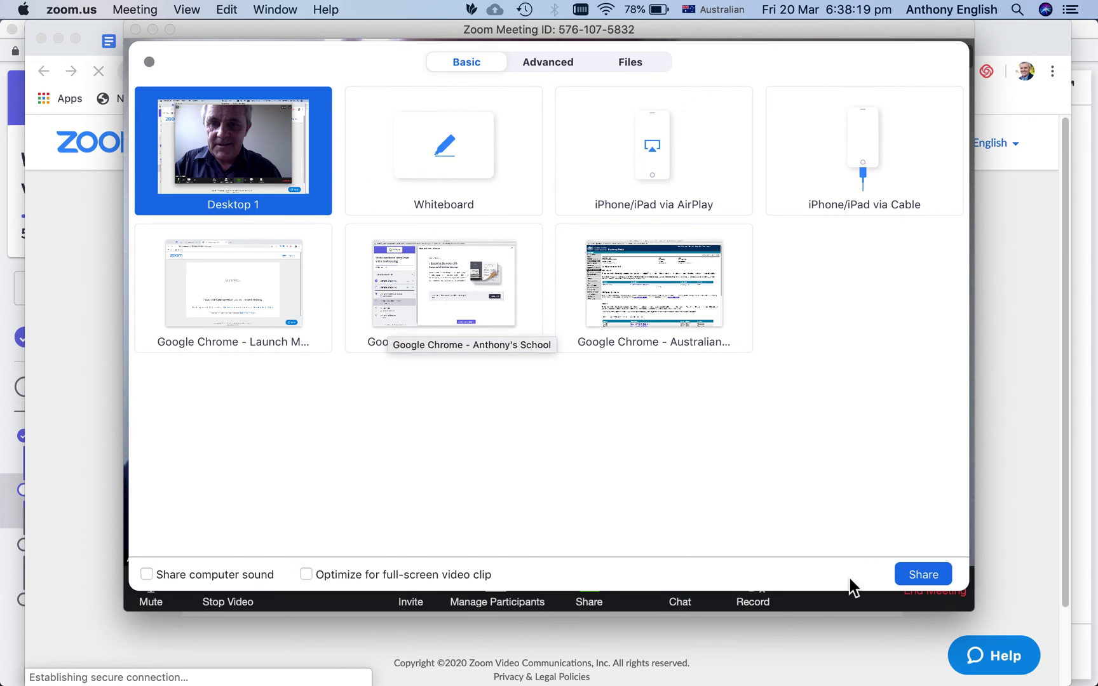
left_click(204, 278)
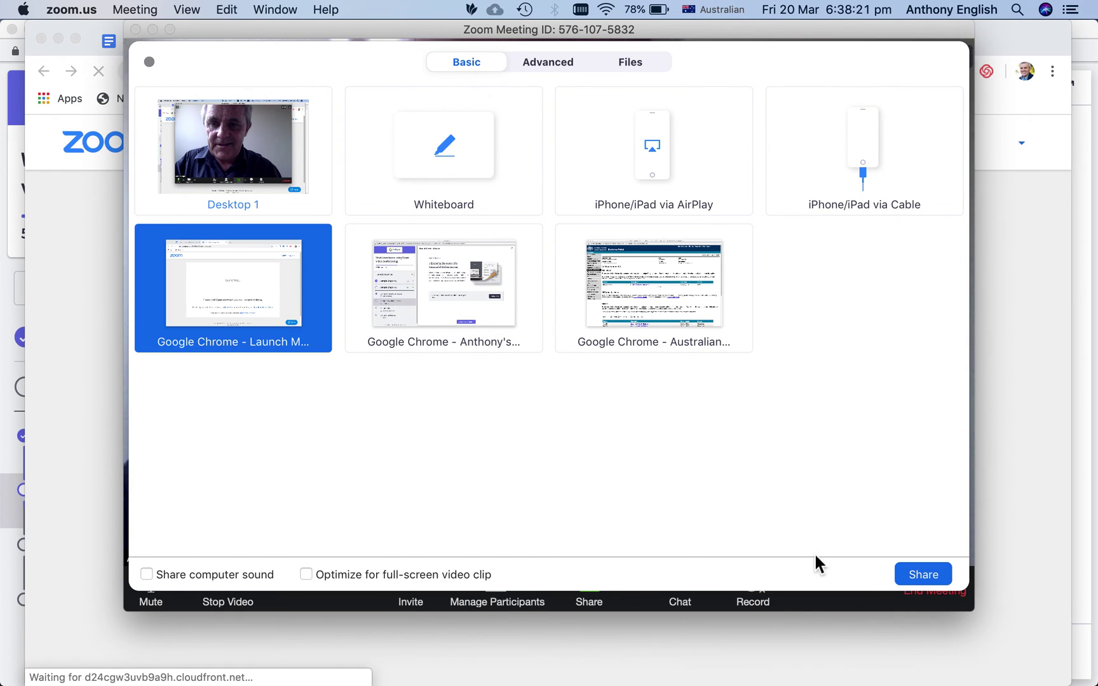
left_click(927, 577)
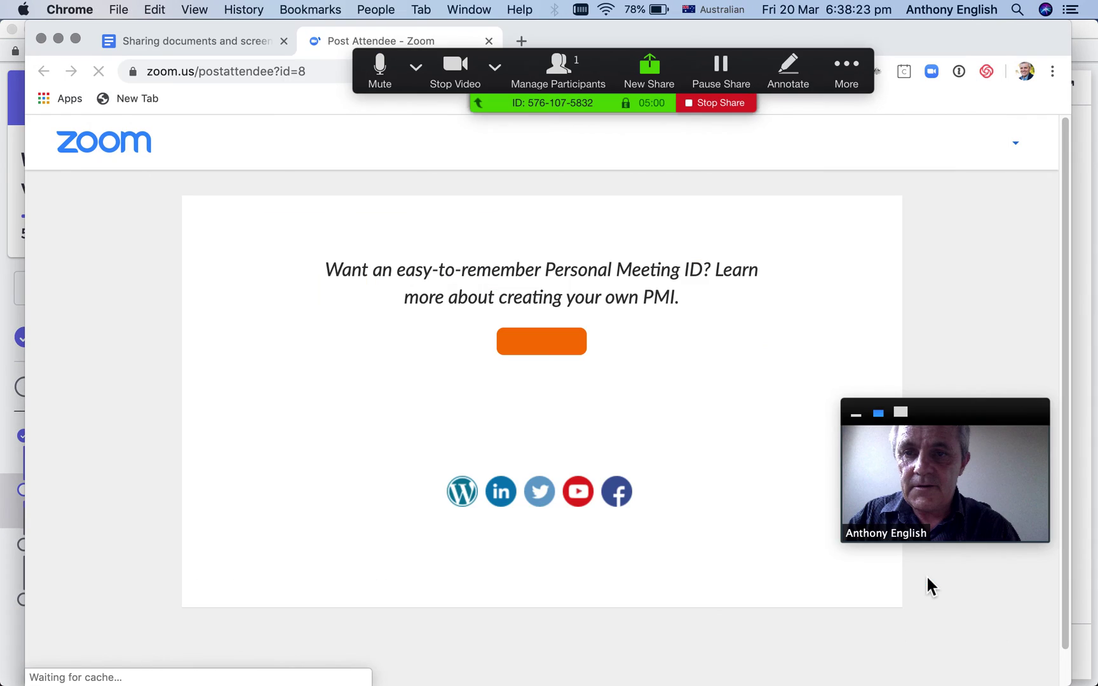
left_click(196, 42)
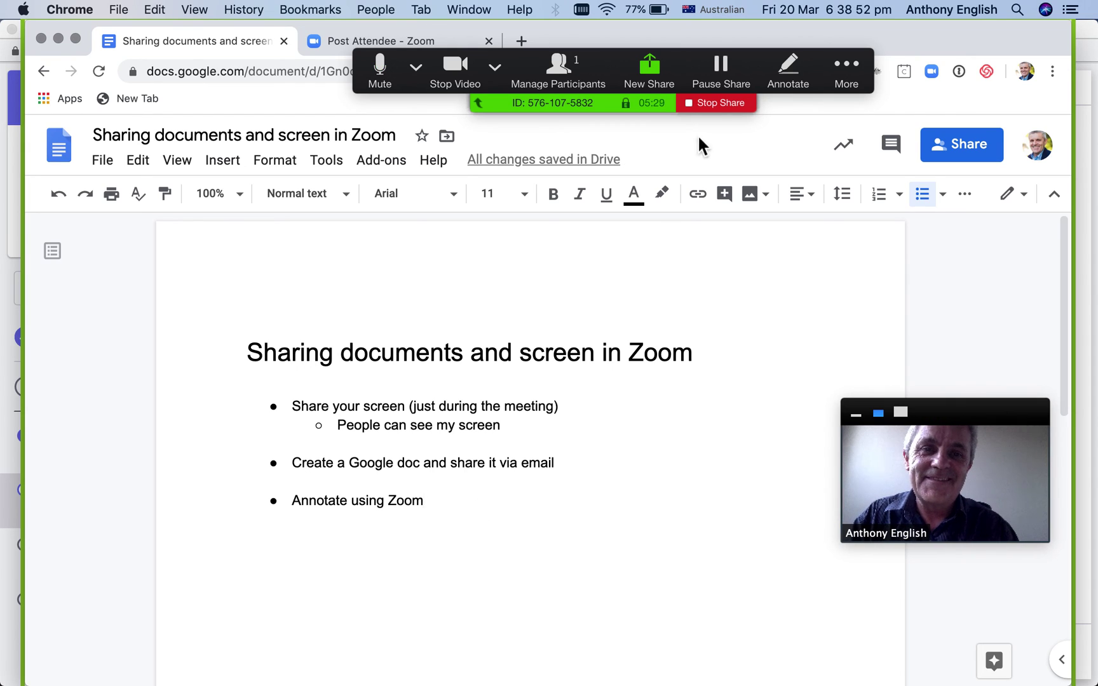
left_click(710, 103)
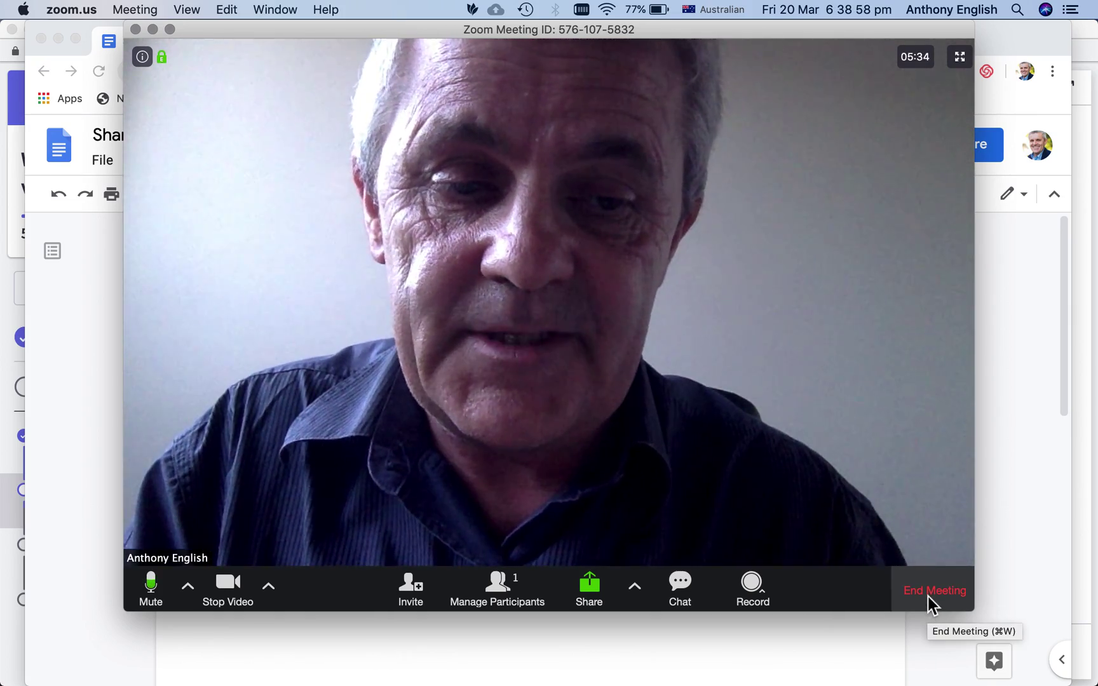
End the Zoom meeting for all participants from the End Meeting prompt.
left_click(927, 597)
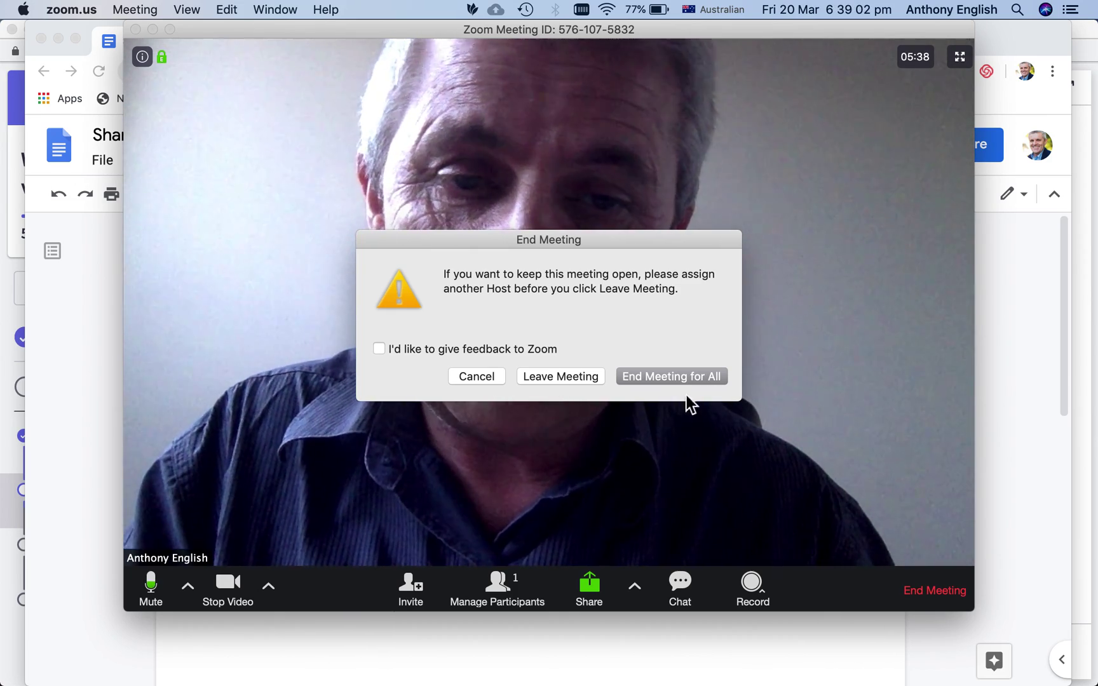
left_click(673, 378)
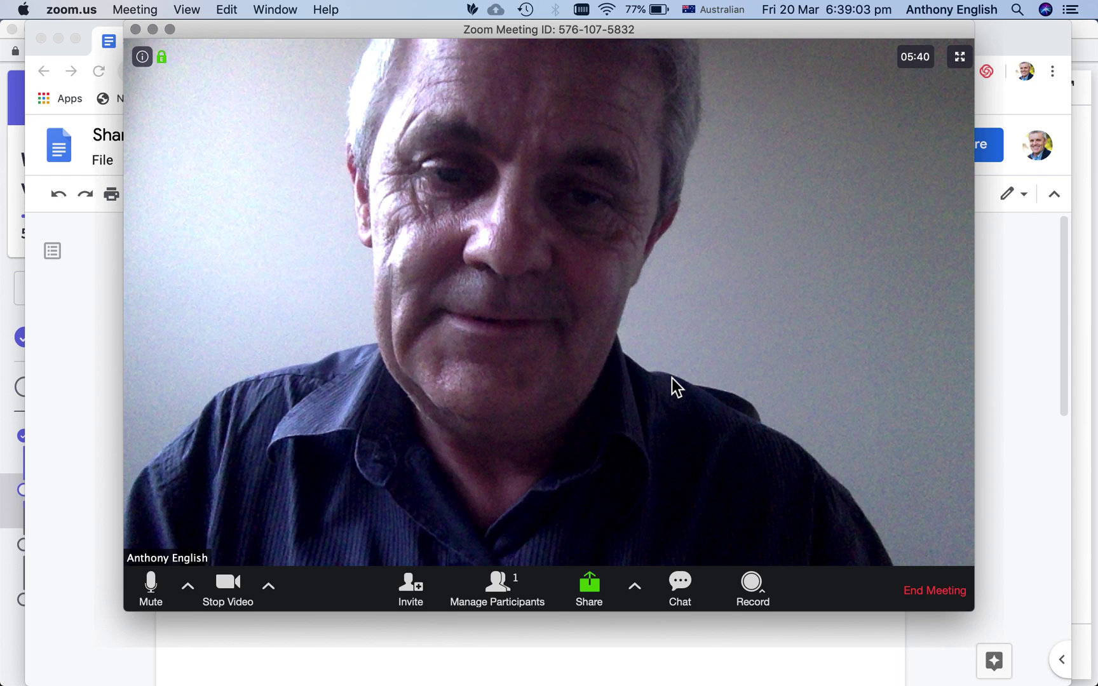